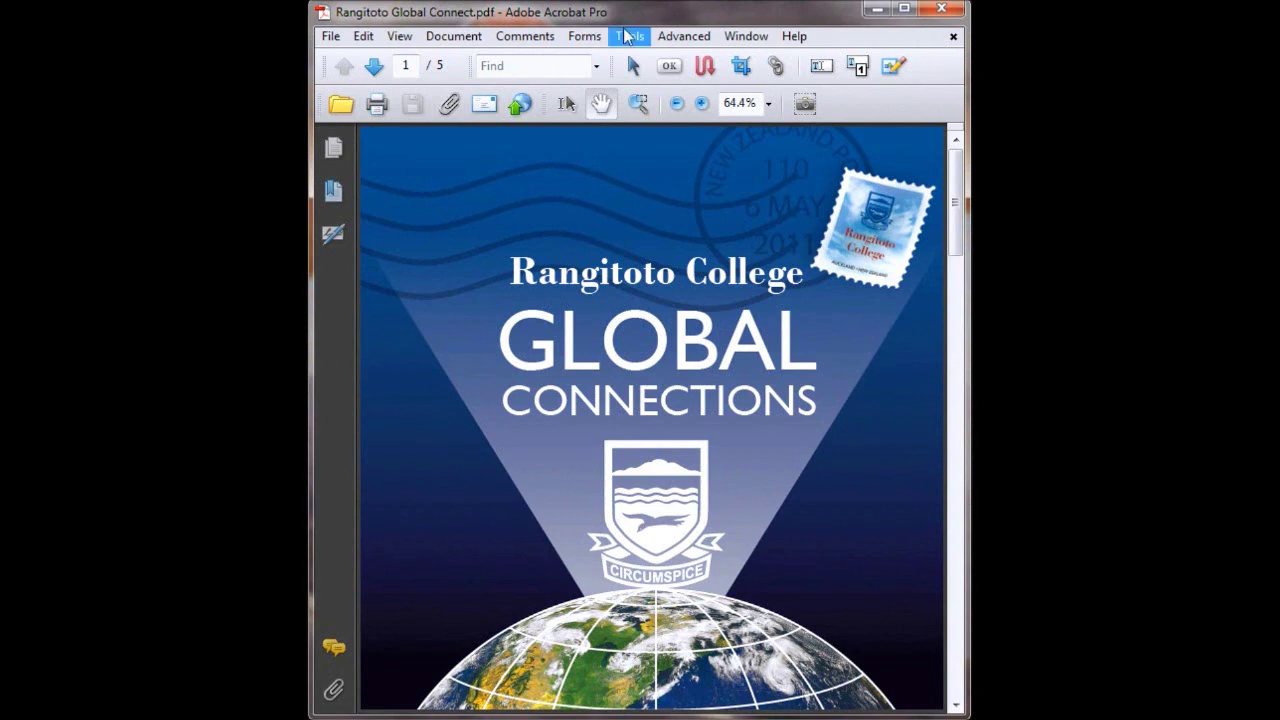
Draw a video area below the Pole Vaulting heading on page 5 with the Video Tool
{"action": "left_click", "coordinate": [376, 68]}
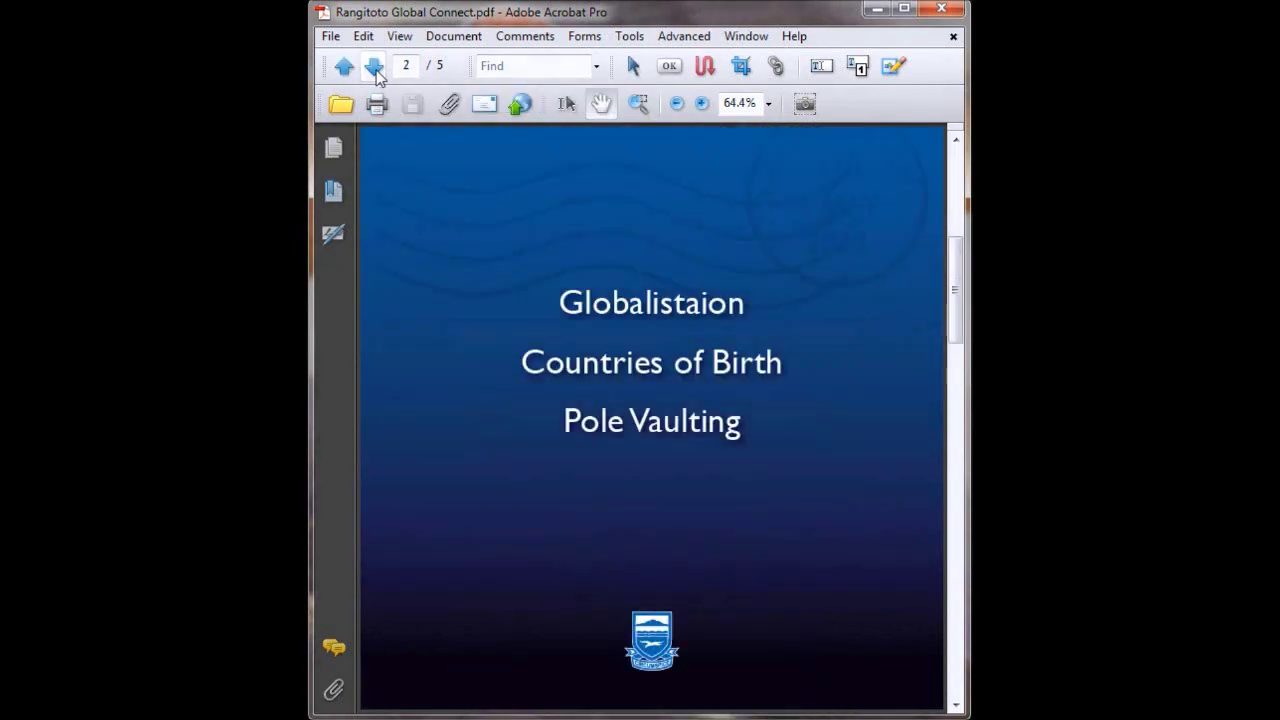
{"action": "left_click", "coordinate": [376, 68]}
{"action": "left_click", "coordinate": [376, 68]}
{"action": "left_click", "coordinate": [376, 68]}
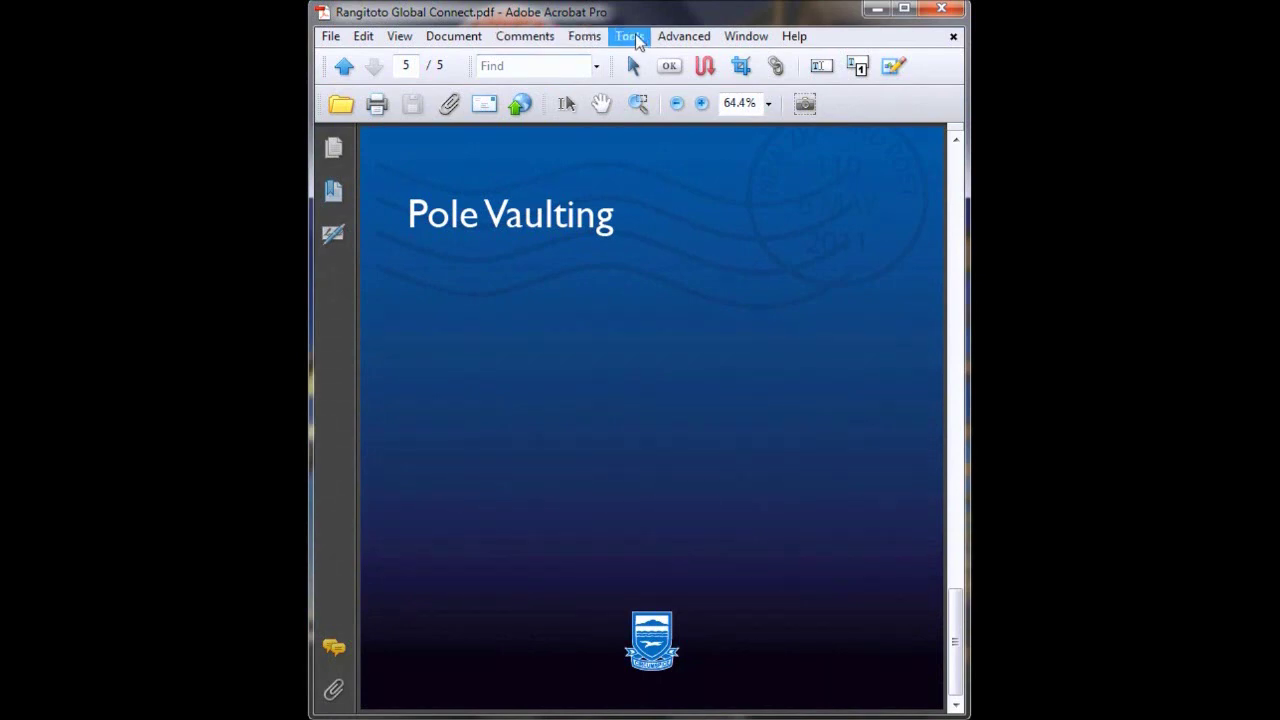
{"action": "left_click", "coordinate": [641, 40]}
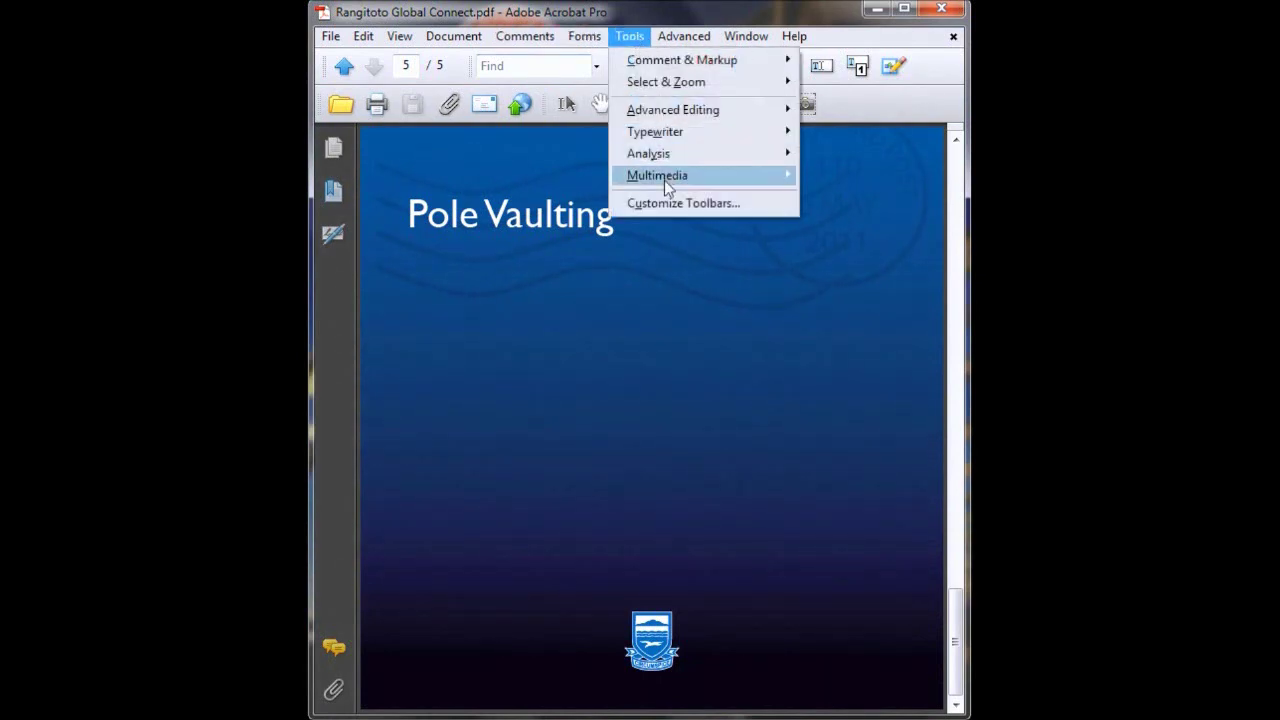
{"action": "mouse_move", "coordinate": [664, 180]}
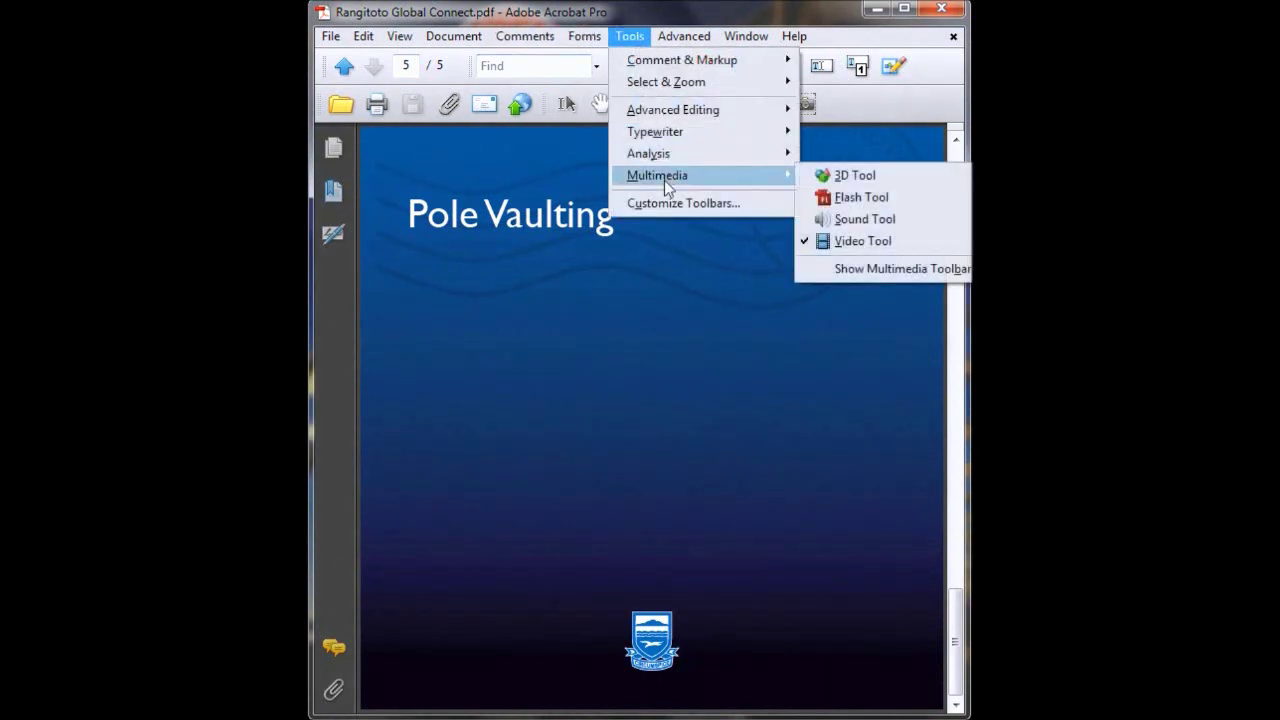
{"action": "left_click", "coordinate": [852, 240]}
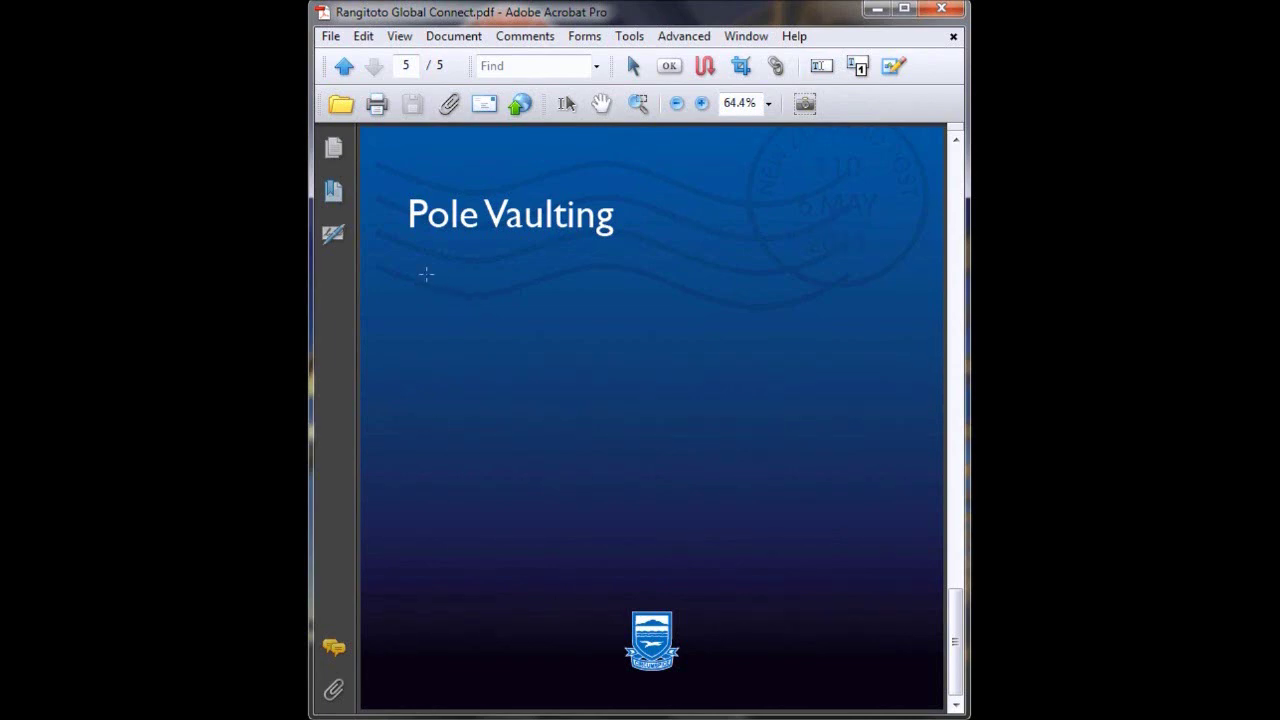
{"action": "left_click_drag", "start_coordinate": [412, 272], "coordinate": [892, 522]}
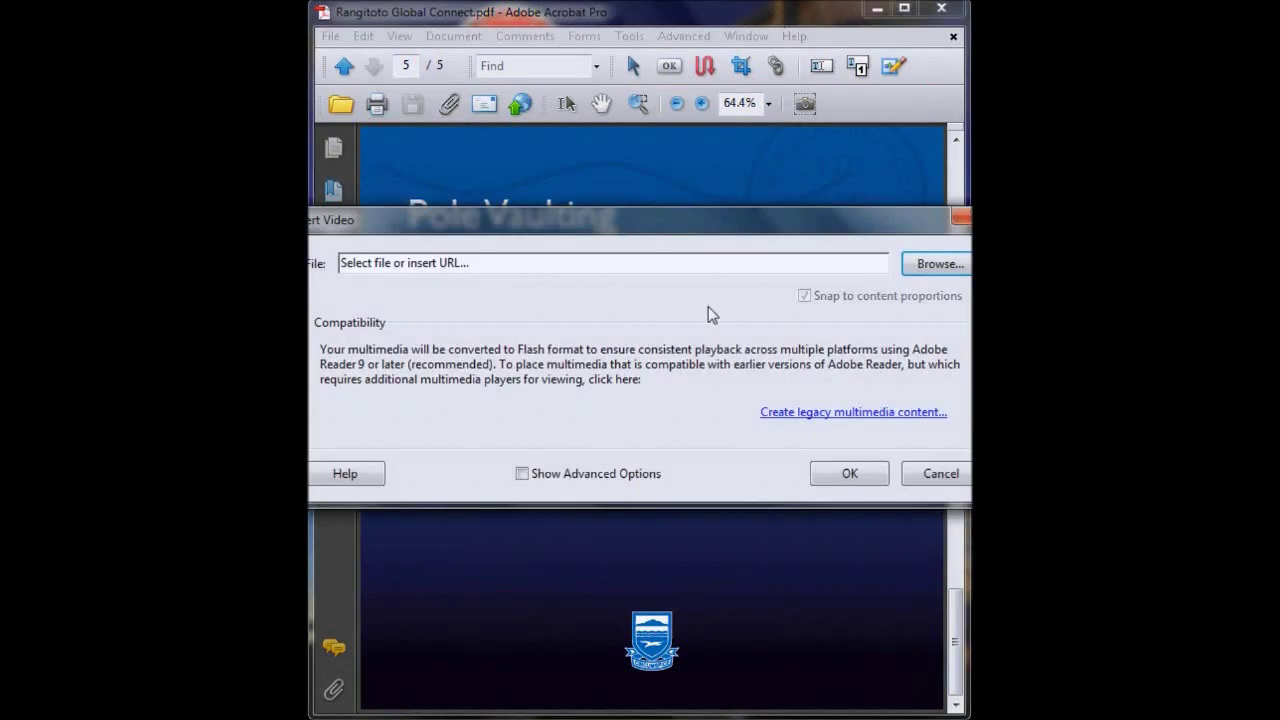
Choose shortenedpolevolt.wmv from the Links folder inside Final Presentation as the video to insert
{"action": "left_click", "coordinate": [940, 263]}
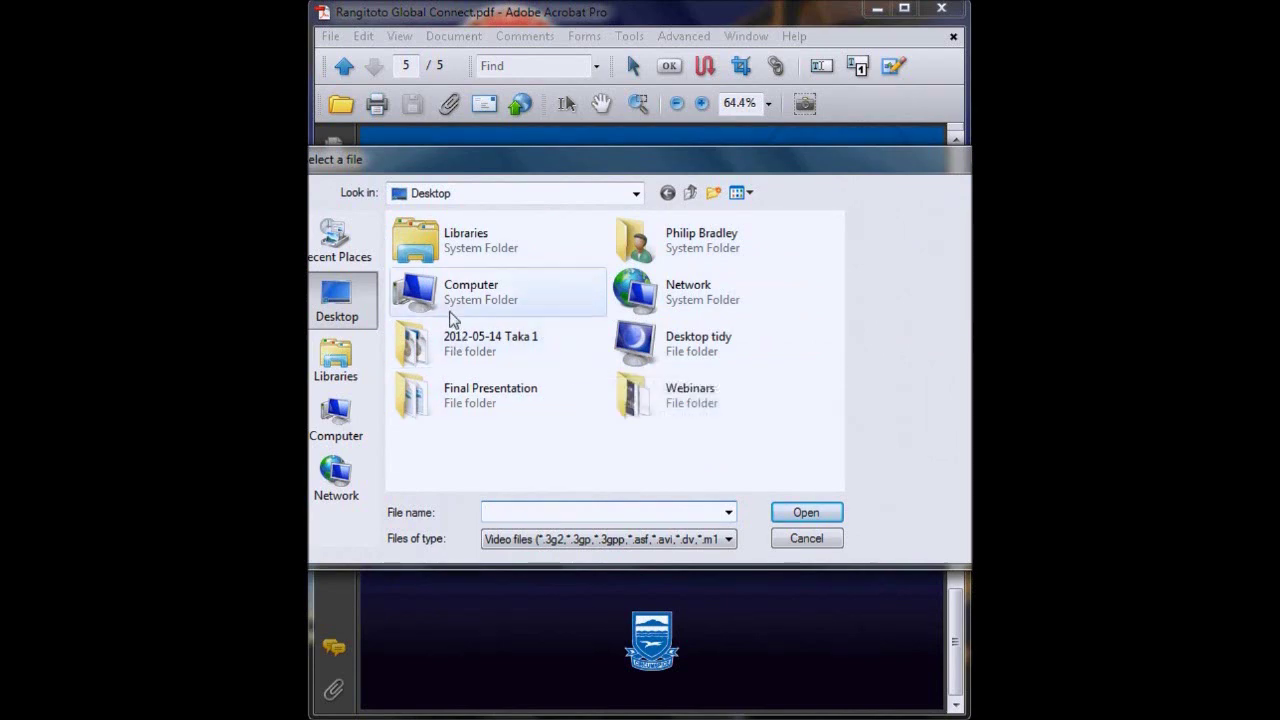
{"action": "double_click", "coordinate": [504, 392]}
{"action": "double_click", "coordinate": [424, 244]}
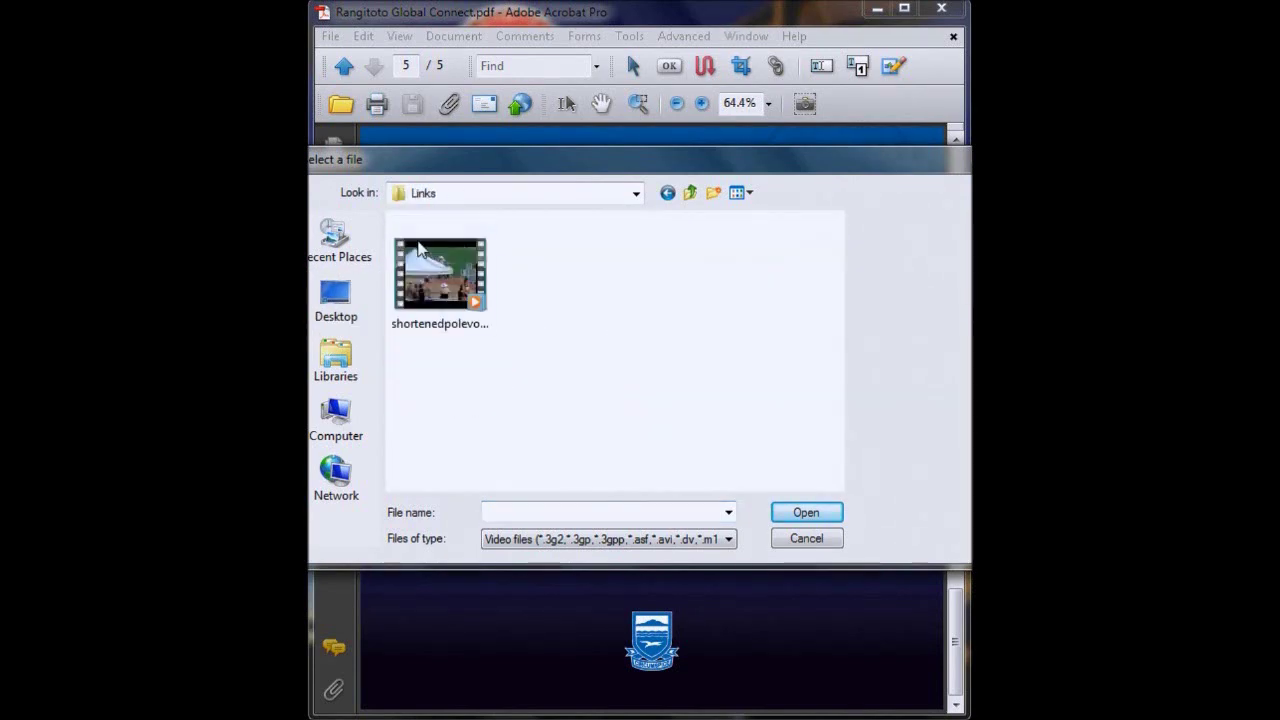
{"action": "left_click", "coordinate": [464, 260]}
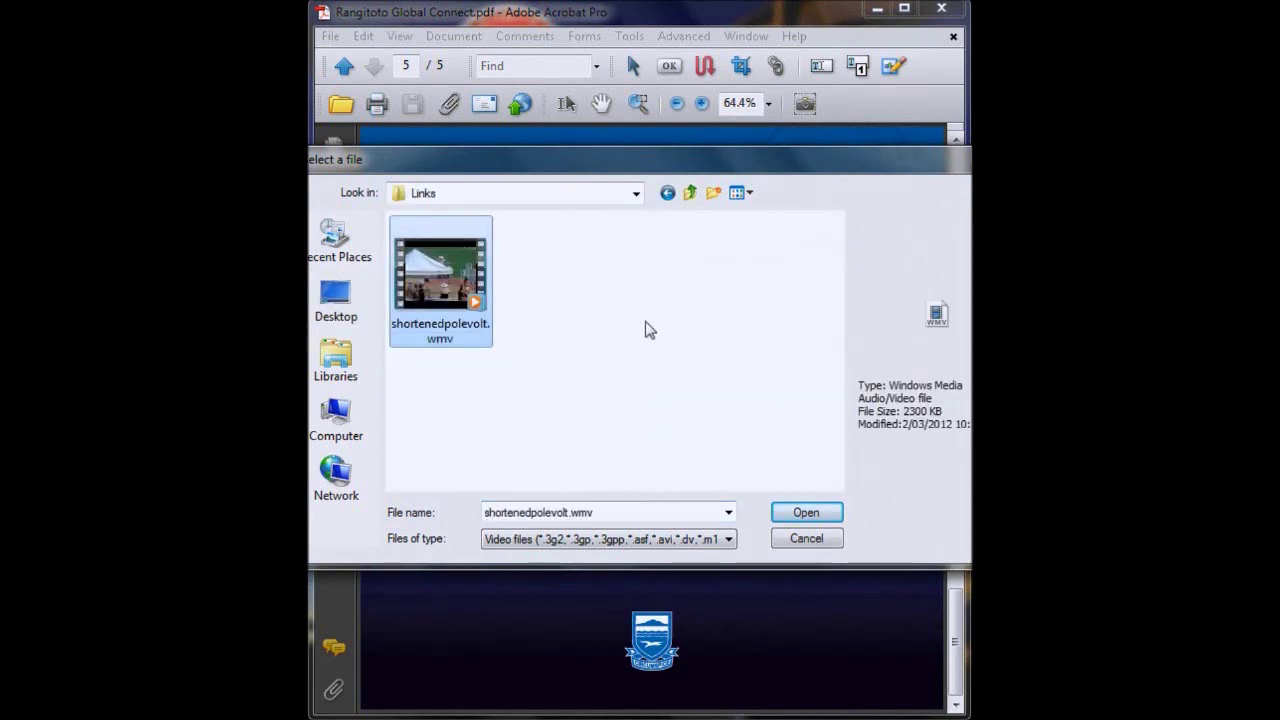
{"action": "left_click", "coordinate": [801, 511]}
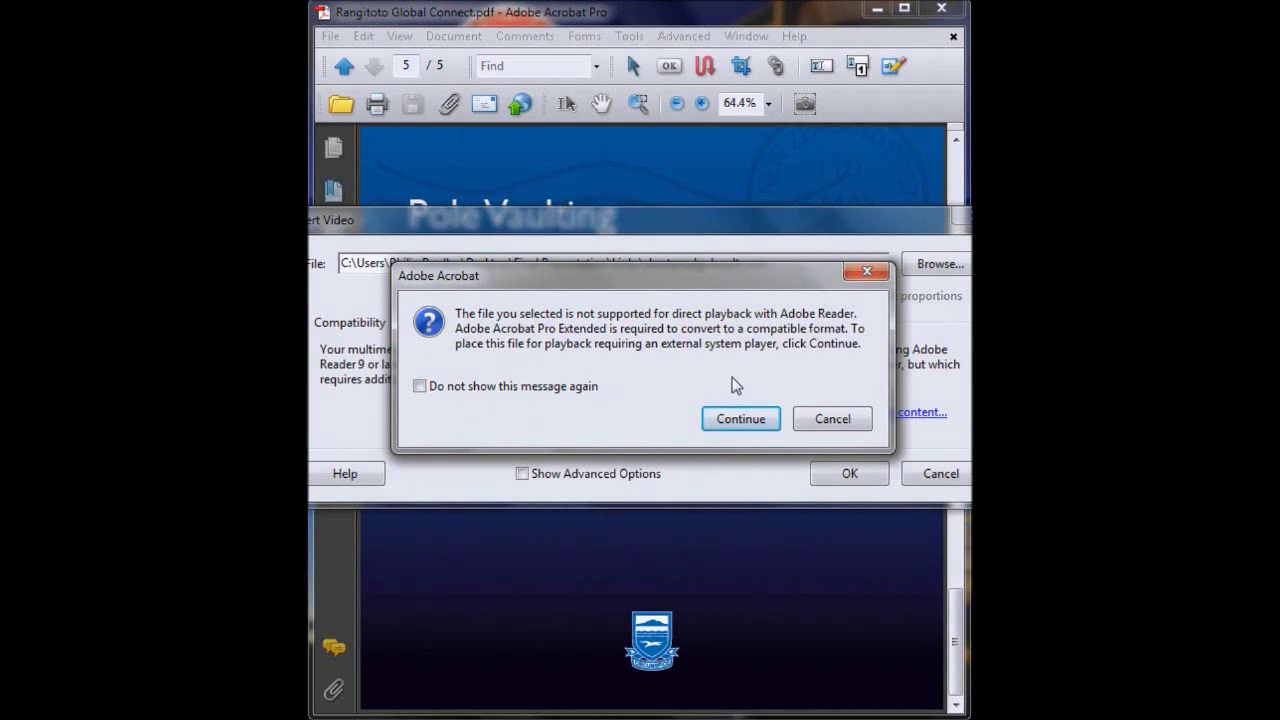
Continue with playback through an external system player and add the movie using no poster
{"action": "left_click", "coordinate": [741, 419]}
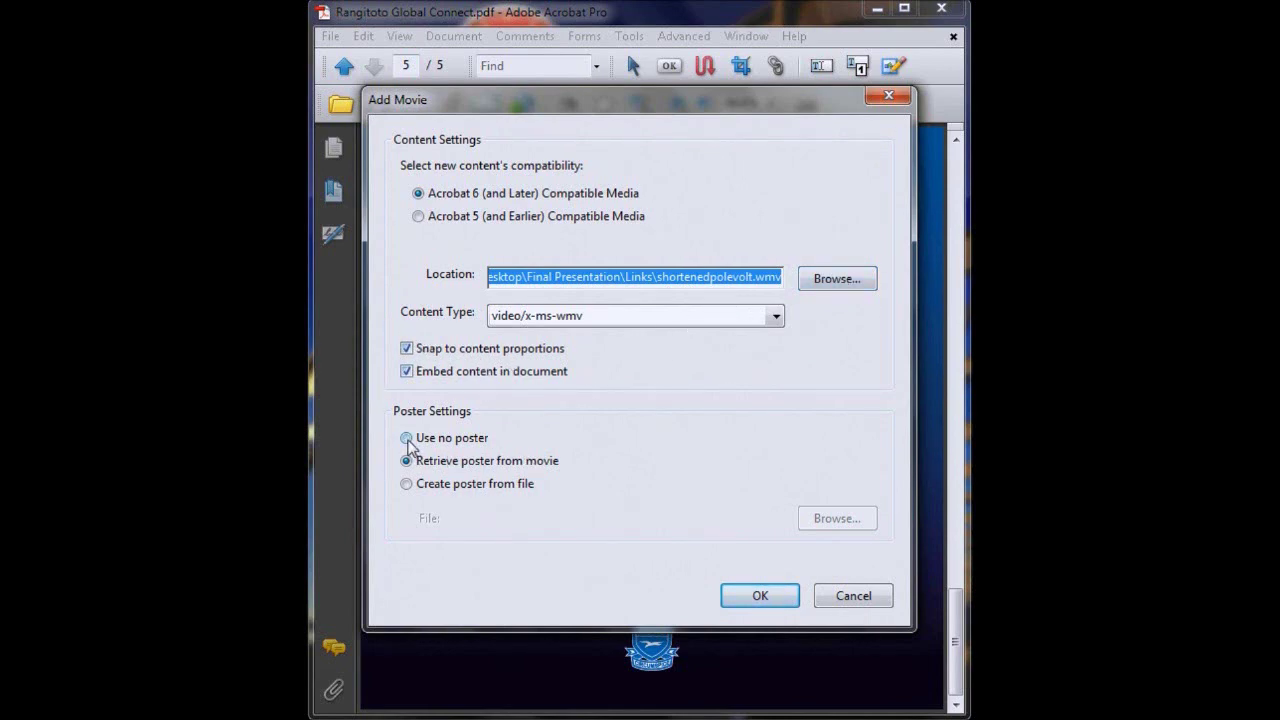
{"action": "left_click", "coordinate": [407, 440]}
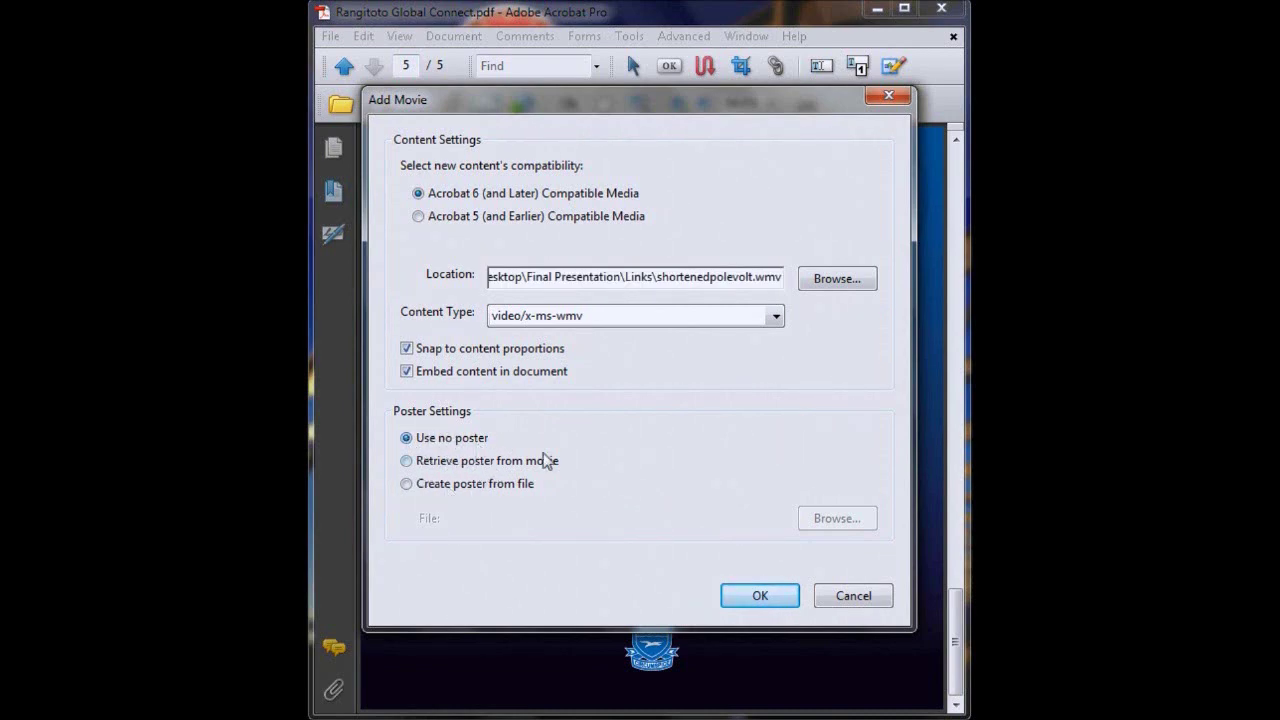
{"action": "left_click", "coordinate": [760, 596]}
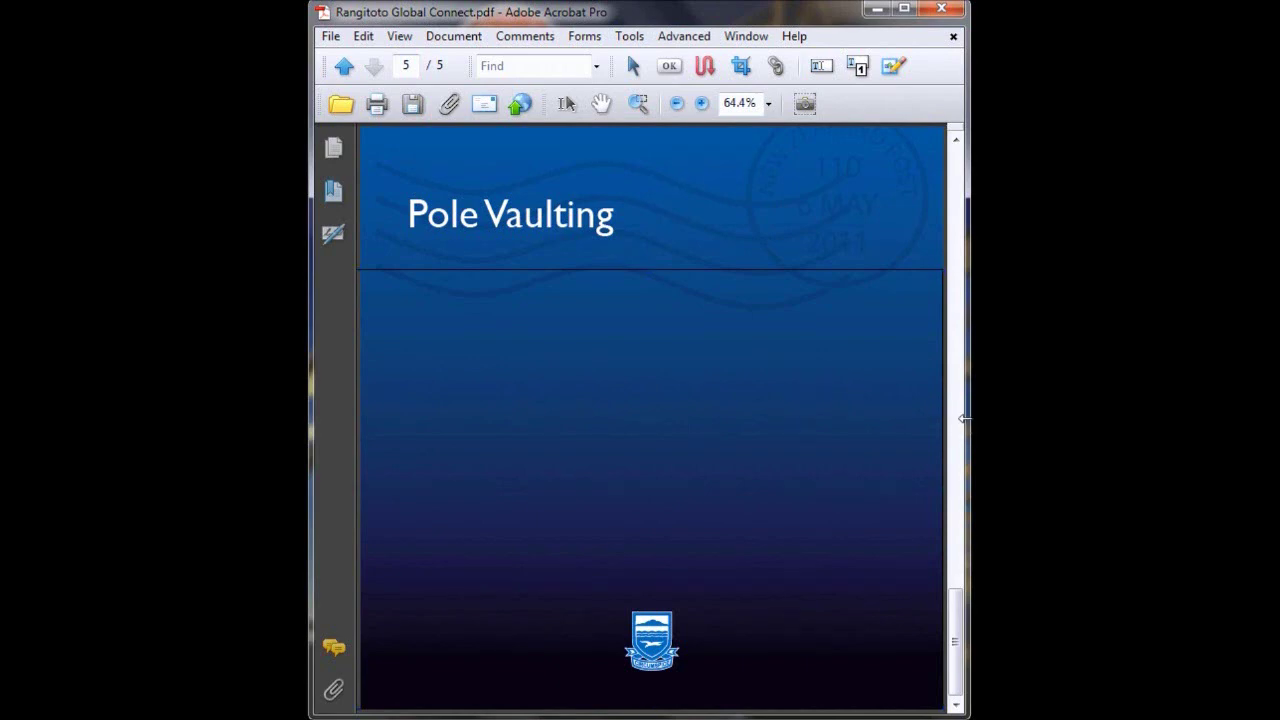
Shrink the video frame and position it between the Pole Vaulting heading and the crest
{"action": "left_click_drag", "start_coordinate": [966, 424], "coordinate": [1045, 424]}
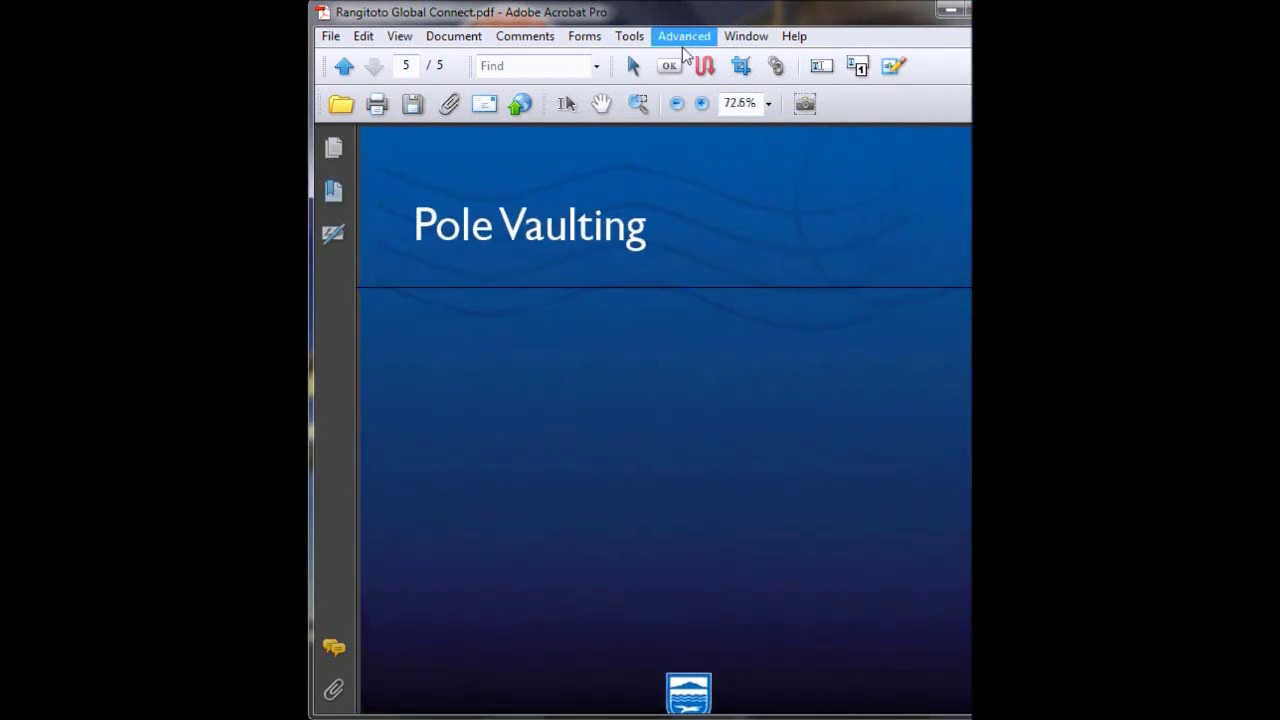
{"action": "left_click", "coordinate": [677, 104]}
{"action": "left_click", "coordinate": [677, 104]}
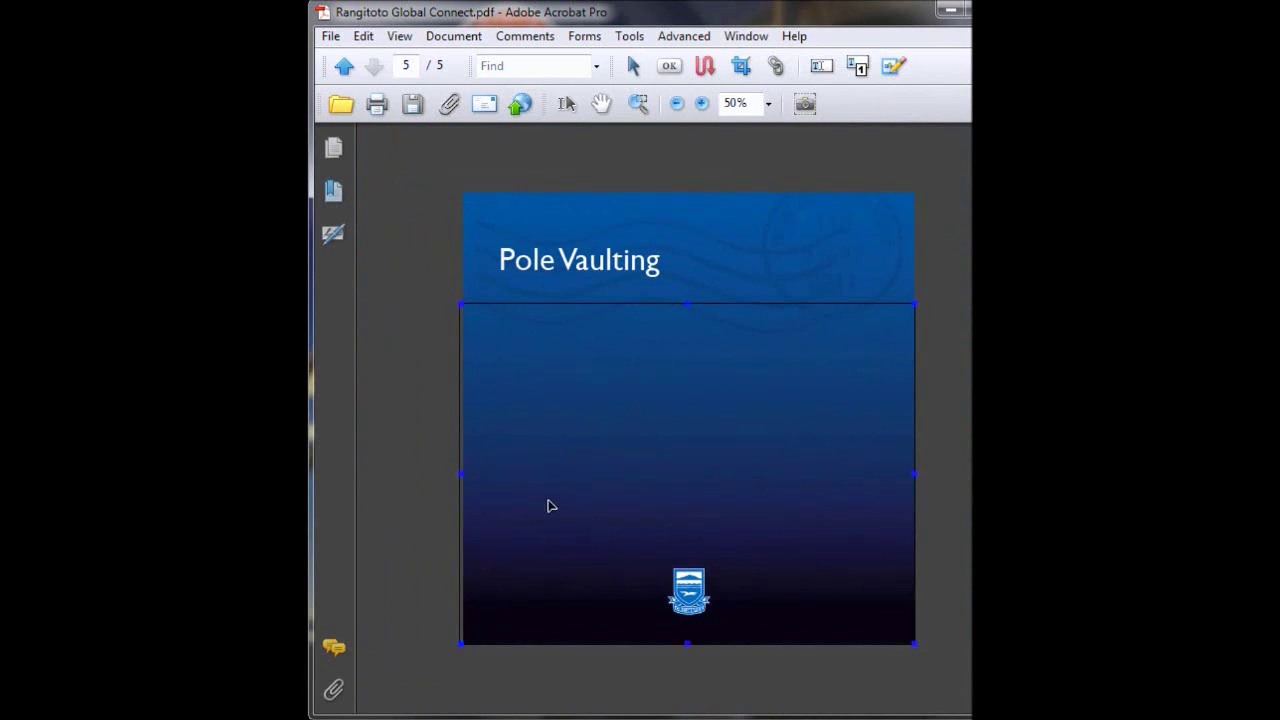
{"action": "left_click", "coordinate": [452, 418]}
{"action": "left_click", "coordinate": [462, 644]}
{"action": "left_click_drag", "start_coordinate": [462, 644], "coordinate": [546, 526]}
{"action": "left_click_drag", "start_coordinate": [771, 414], "coordinate": [731, 411]}
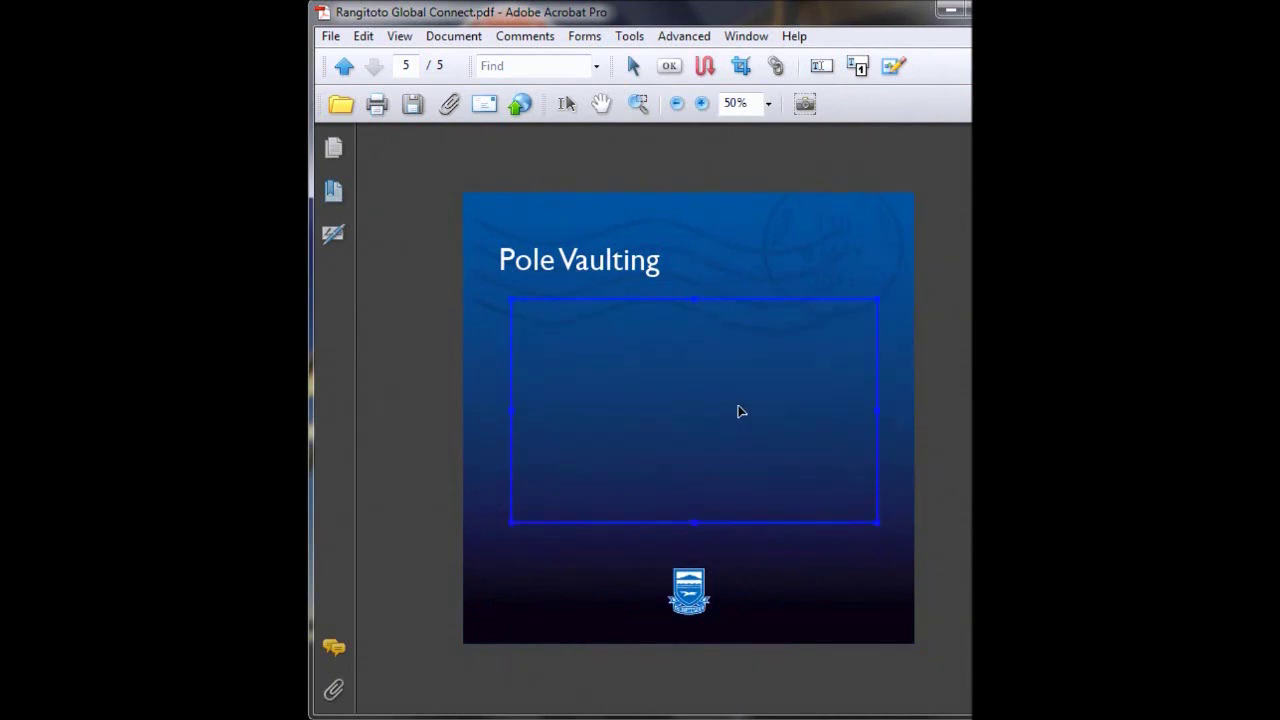
{"action": "left_click", "coordinate": [720, 421]}
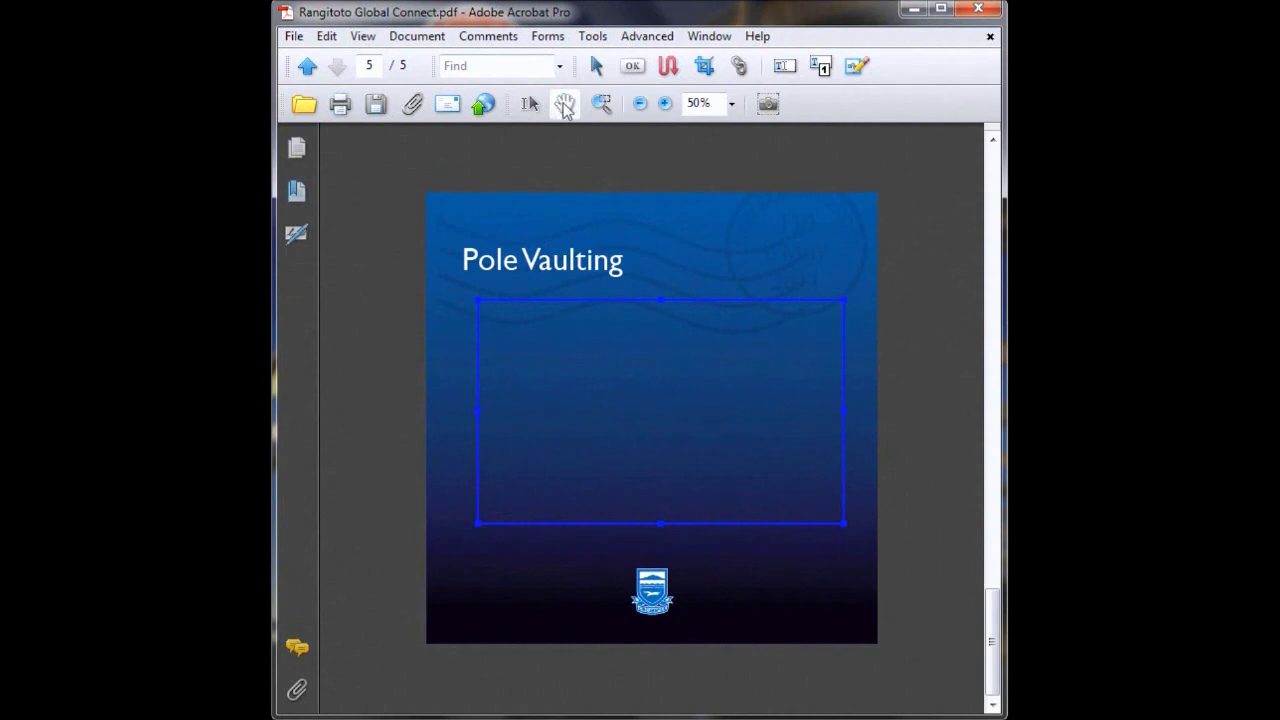
Test the inserted video by playing it with the Hand tool, then return to the Select Object Tool
{"action": "left_click", "coordinate": [566, 106]}
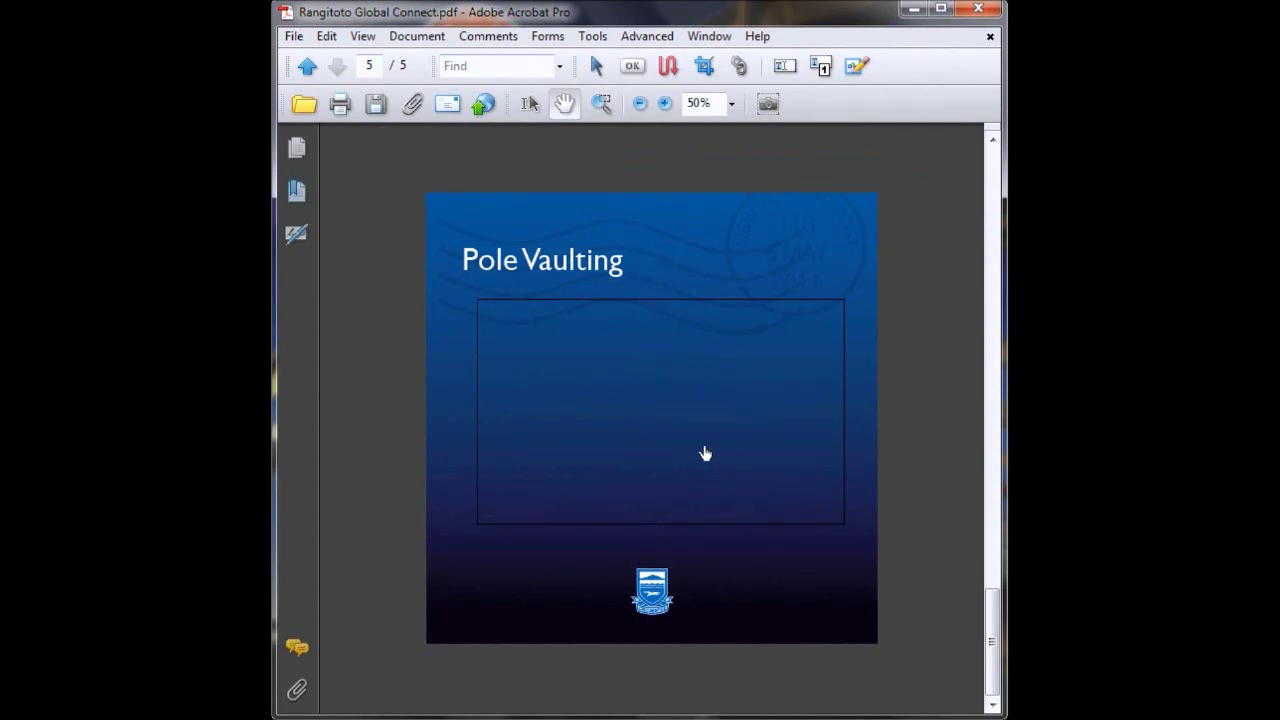
{"action": "left_click", "coordinate": [645, 348]}
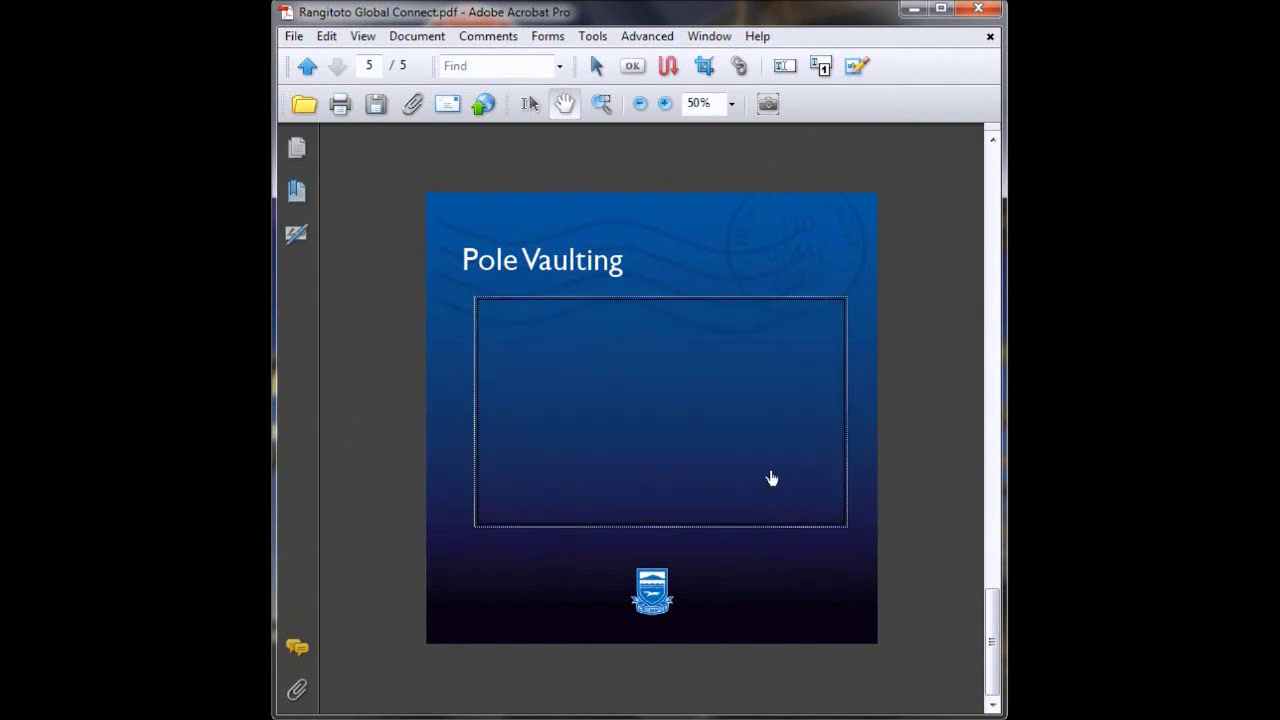
{"action": "key", "text": "v"}
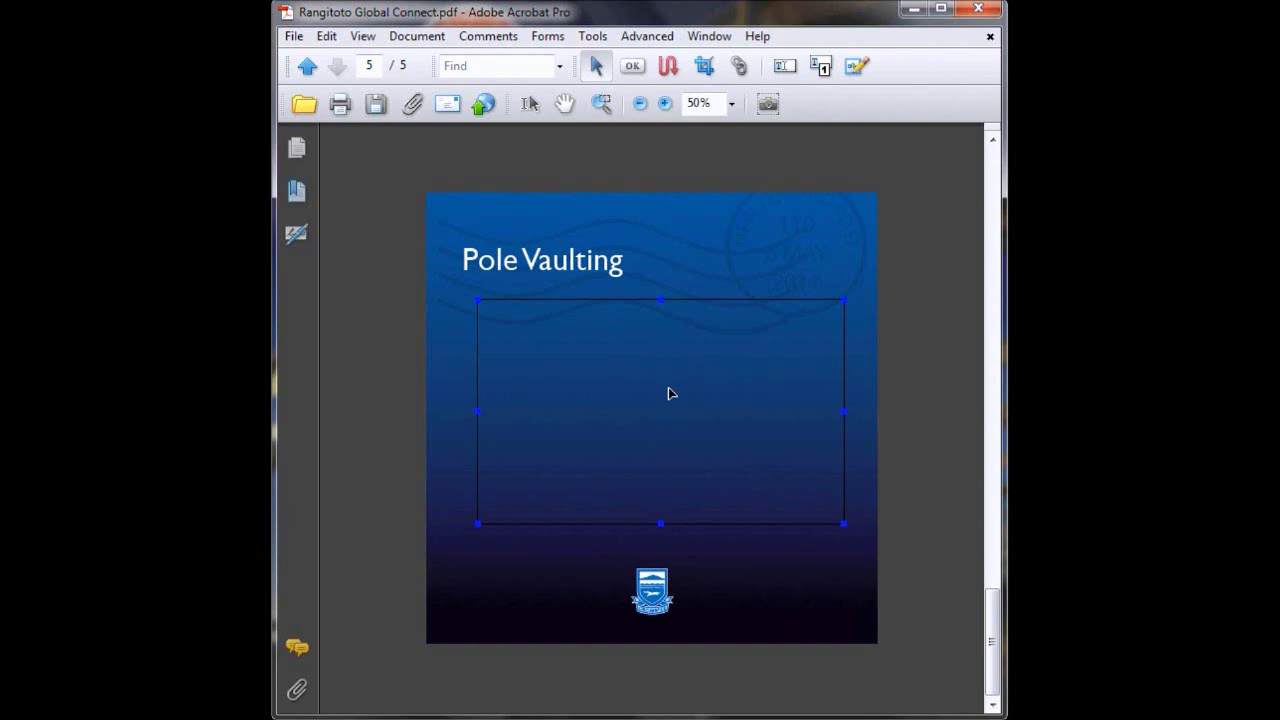
Add a narrow button between the video frame and the crest and name its field Play Video
{"action": "left_click", "coordinate": [592, 36]}
{"action": "mouse_move", "coordinate": [627, 110]}
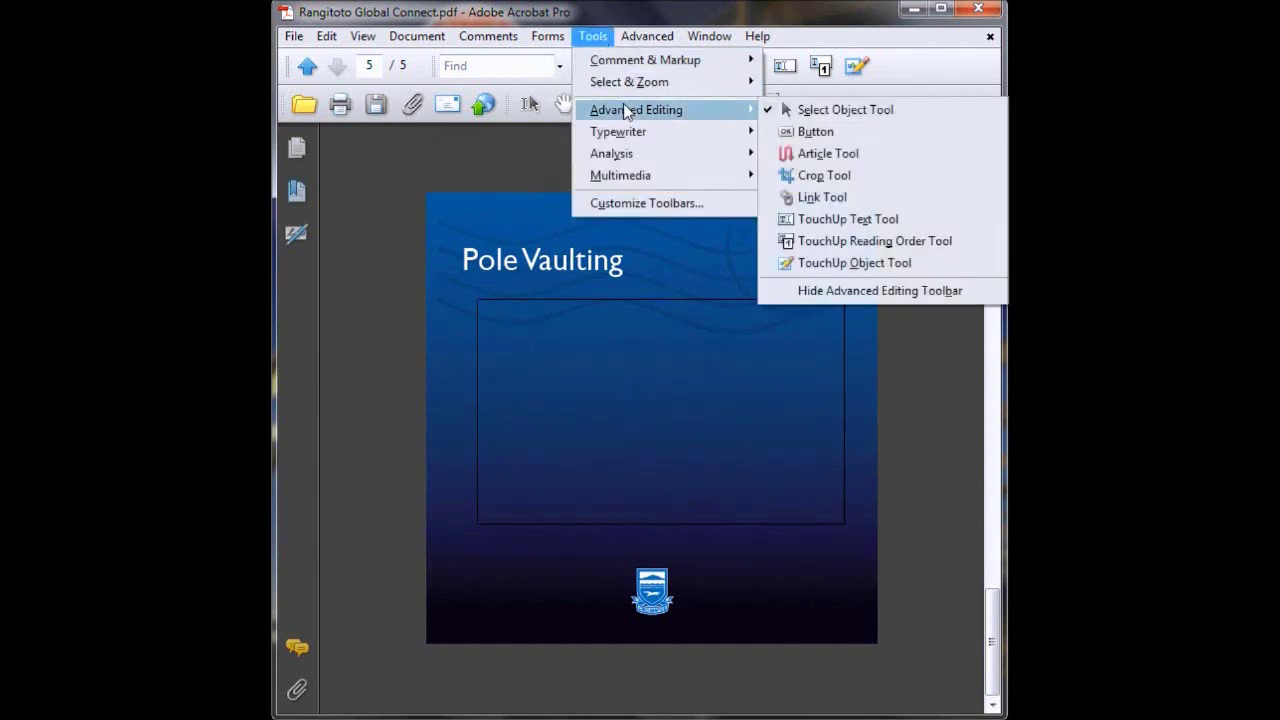
{"action": "left_click", "coordinate": [815, 131]}
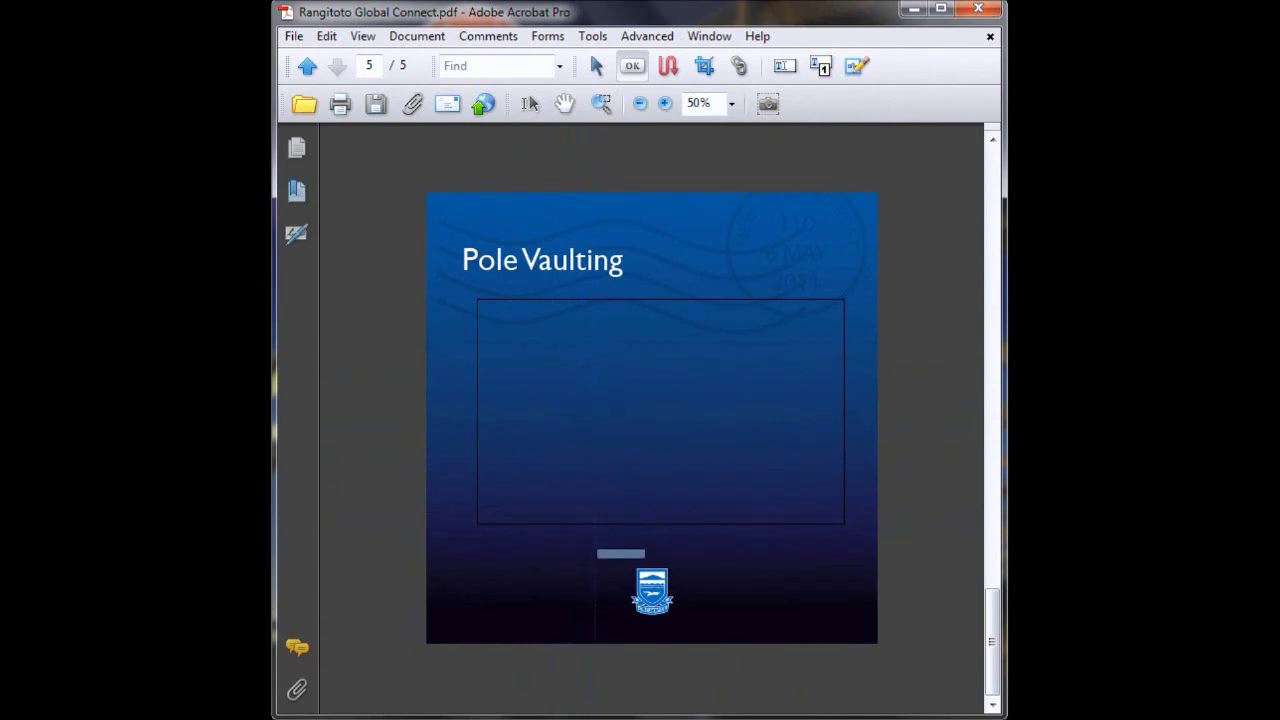
{"action": "left_click_drag", "start_coordinate": [584, 536], "coordinate": [734, 554]}
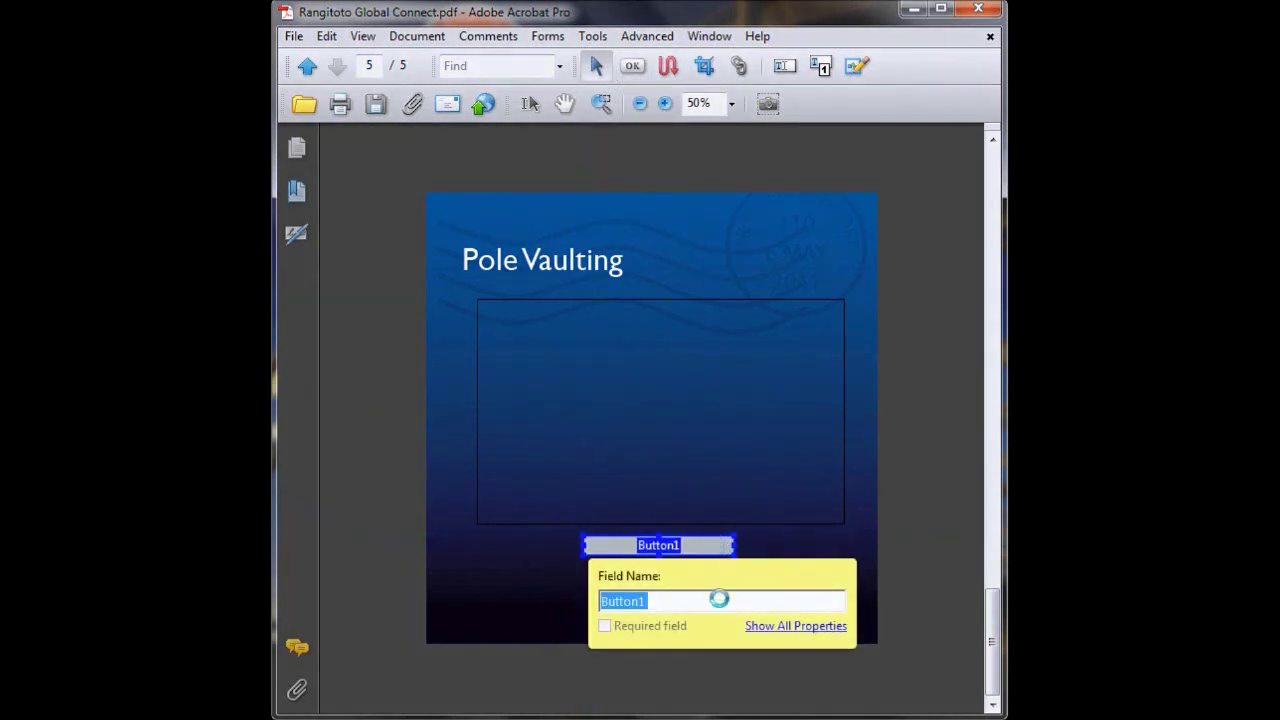
{"action": "type", "text": "PlaY"}
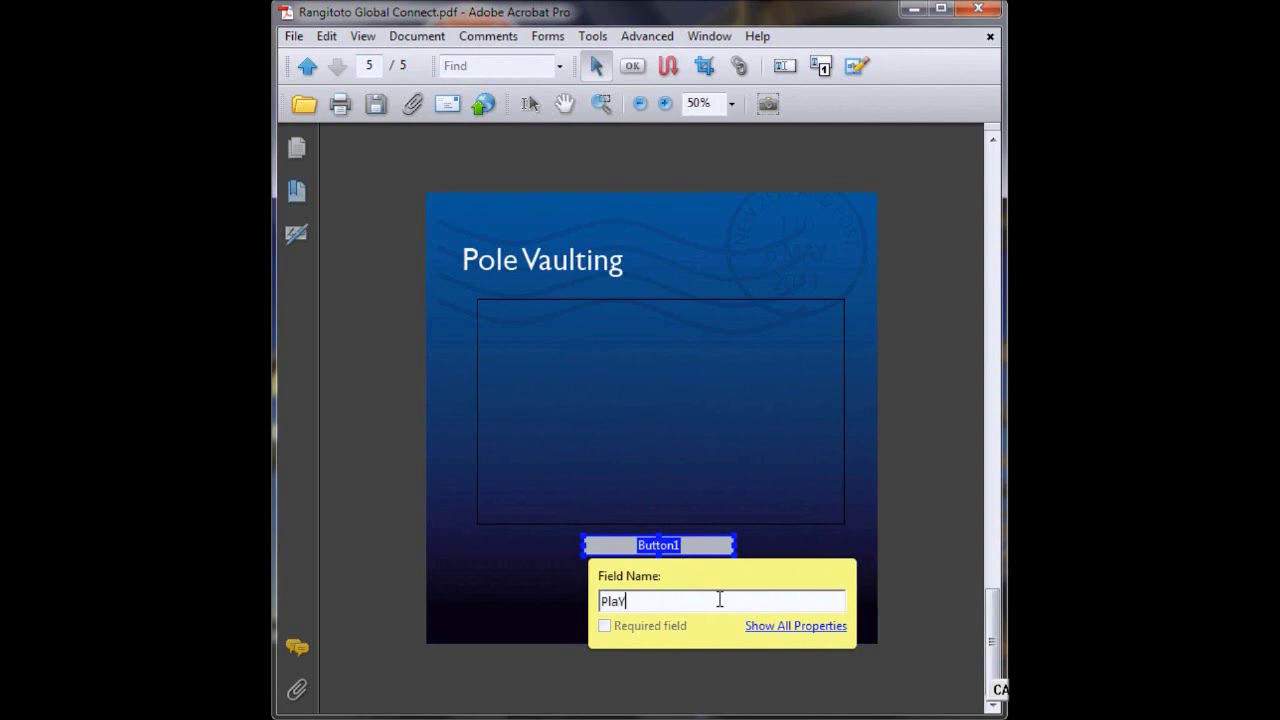
{"action": "key", "text": "BackSpace"}
{"action": "type", "text": "y Video"}
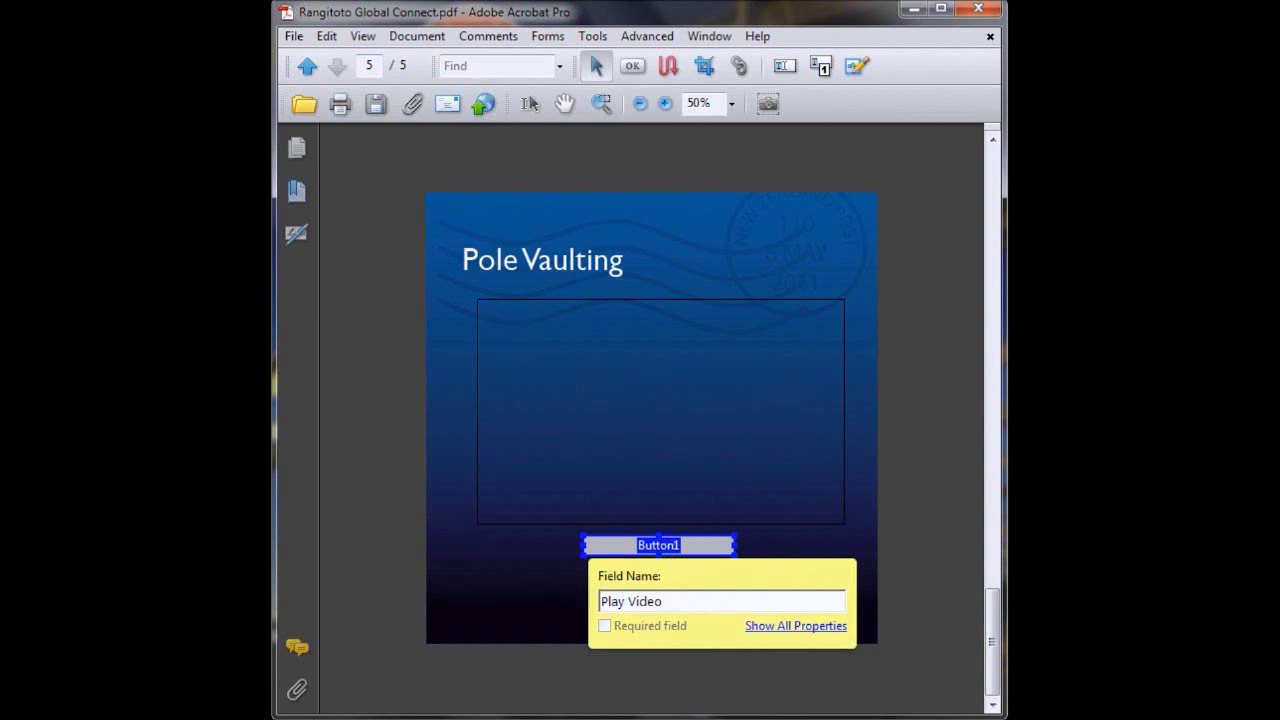
{"action": "key", "text": "Return"}
Open all properties of the Play Video button and set its fill color to No Color
{"action": "left_click", "coordinate": [787, 628]}
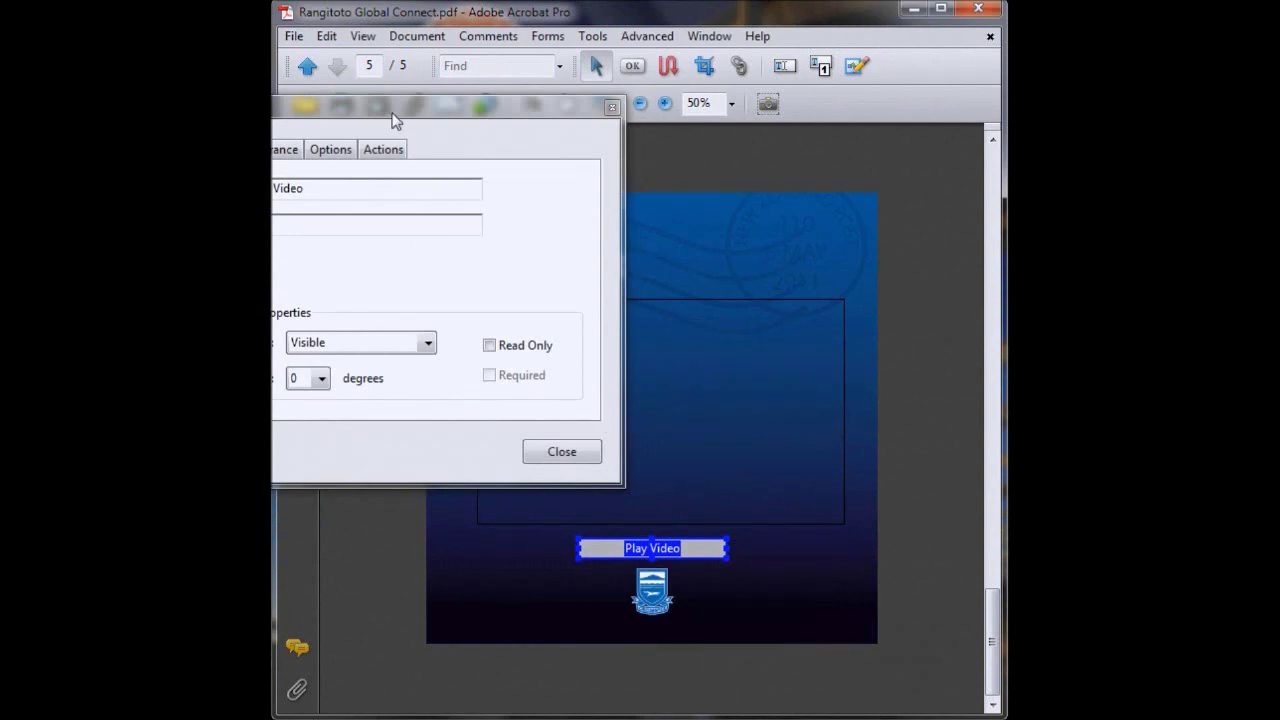
{"action": "left_click_drag", "start_coordinate": [397, 110], "coordinate": [652, 191]}
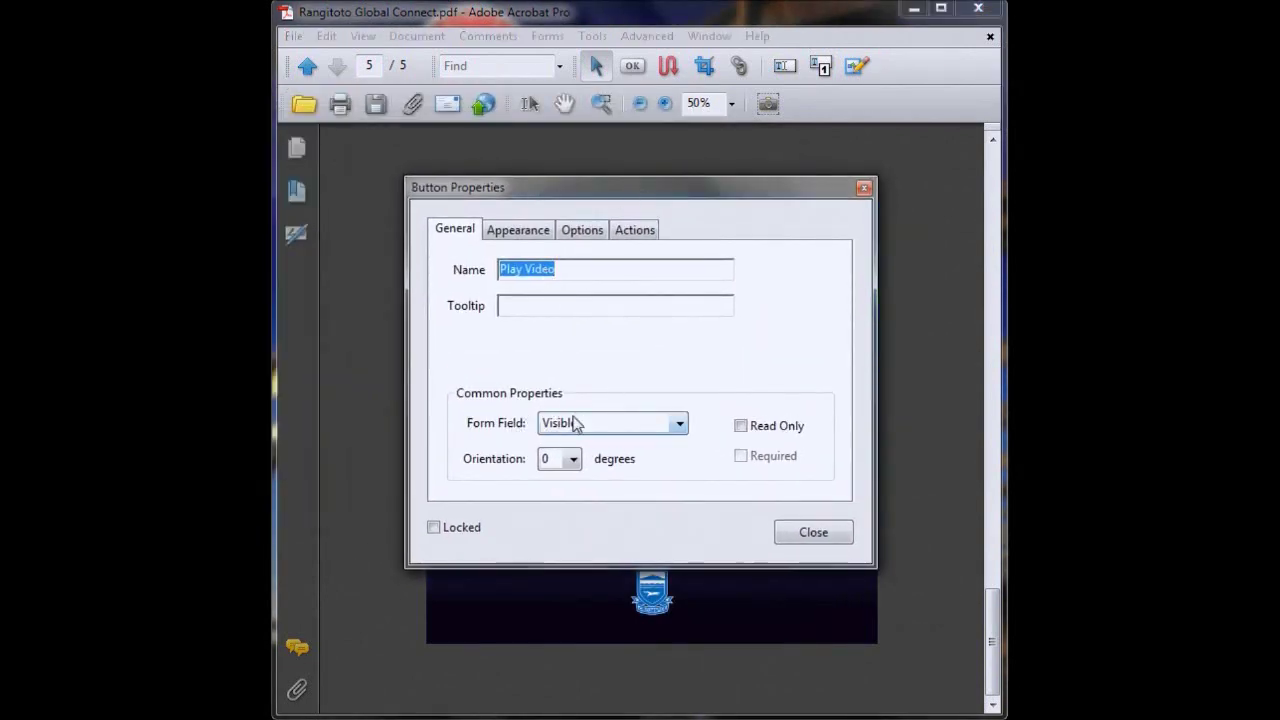
{"action": "left_click", "coordinate": [511, 238]}
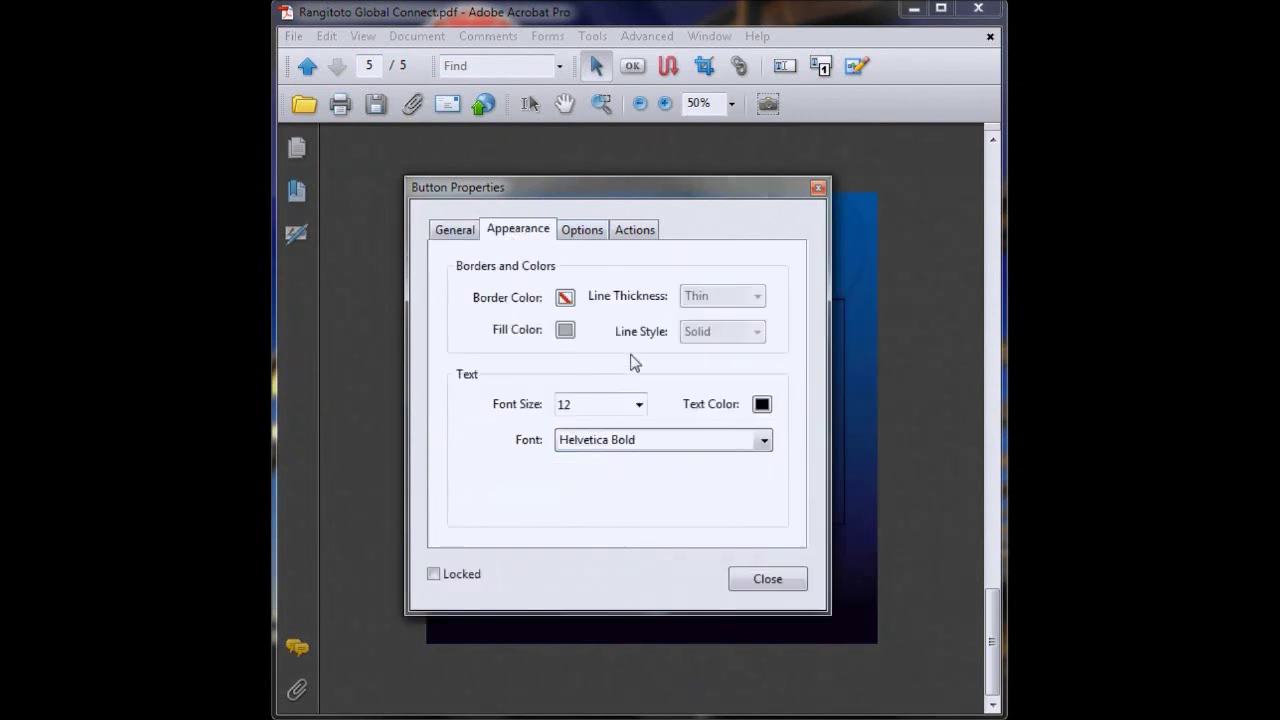
{"action": "left_click", "coordinate": [566, 333]}
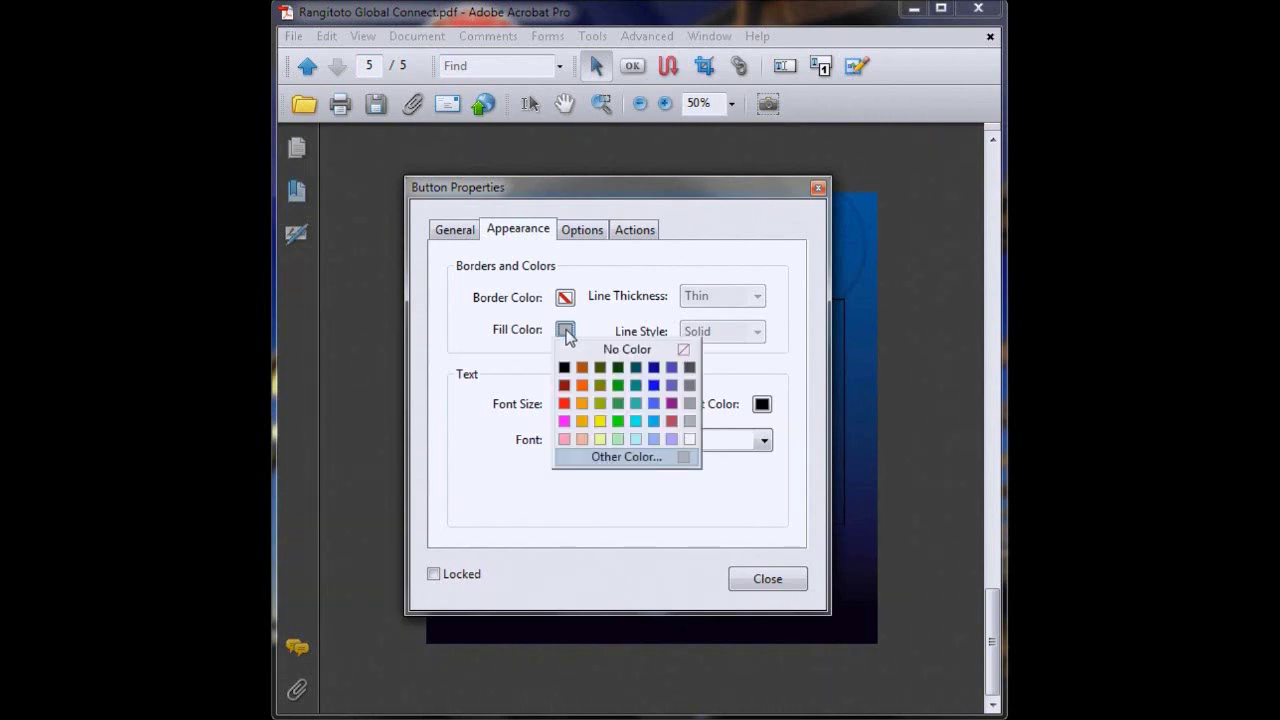
{"action": "left_click", "coordinate": [588, 351]}
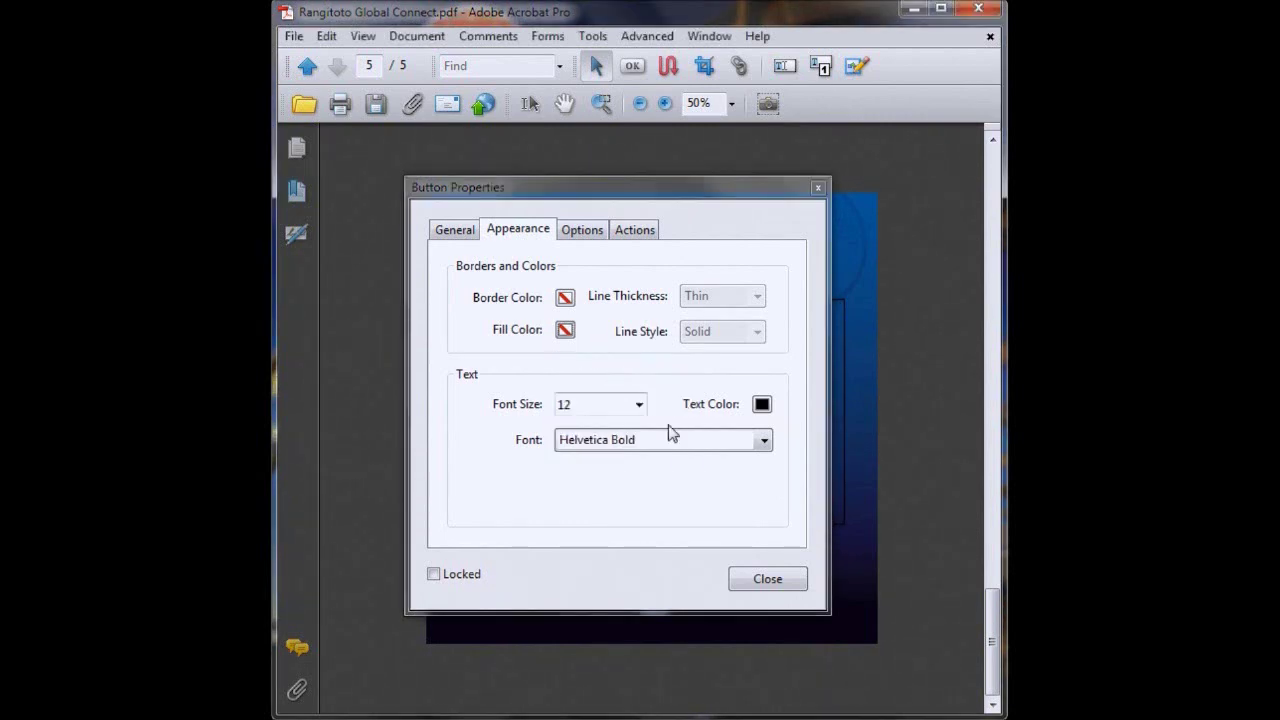
{"action": "left_click", "coordinate": [565, 297]}
Label the button Play Video and set its text color to white
{"action": "left_click", "coordinate": [578, 233]}
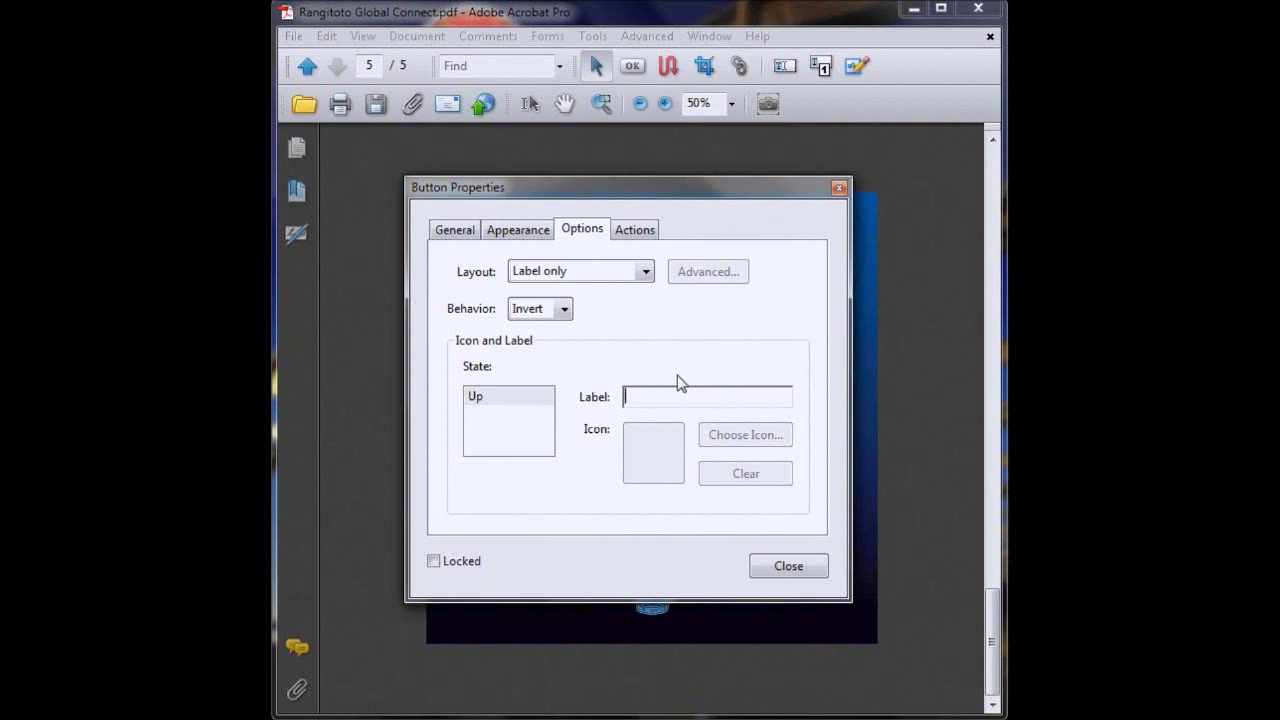
{"action": "type", "text": "Play Video"}
{"action": "left_click", "coordinate": [523, 231]}
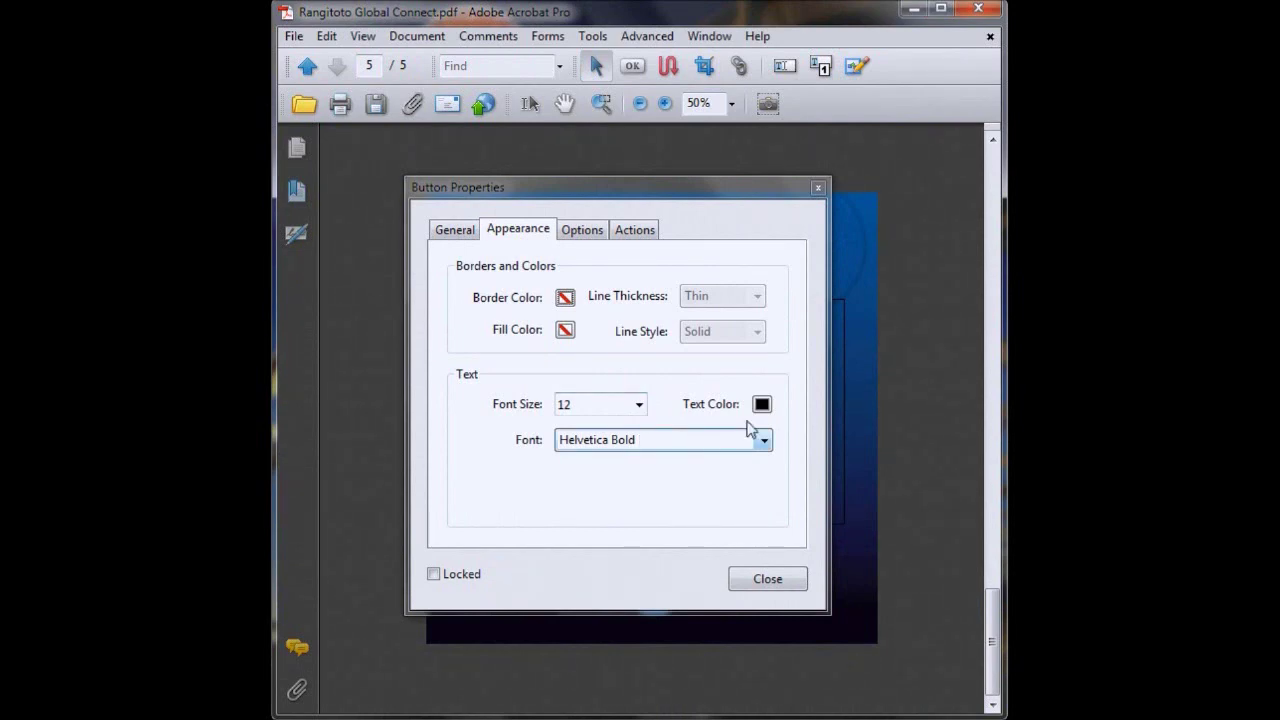
{"action": "left_click", "coordinate": [762, 405]}
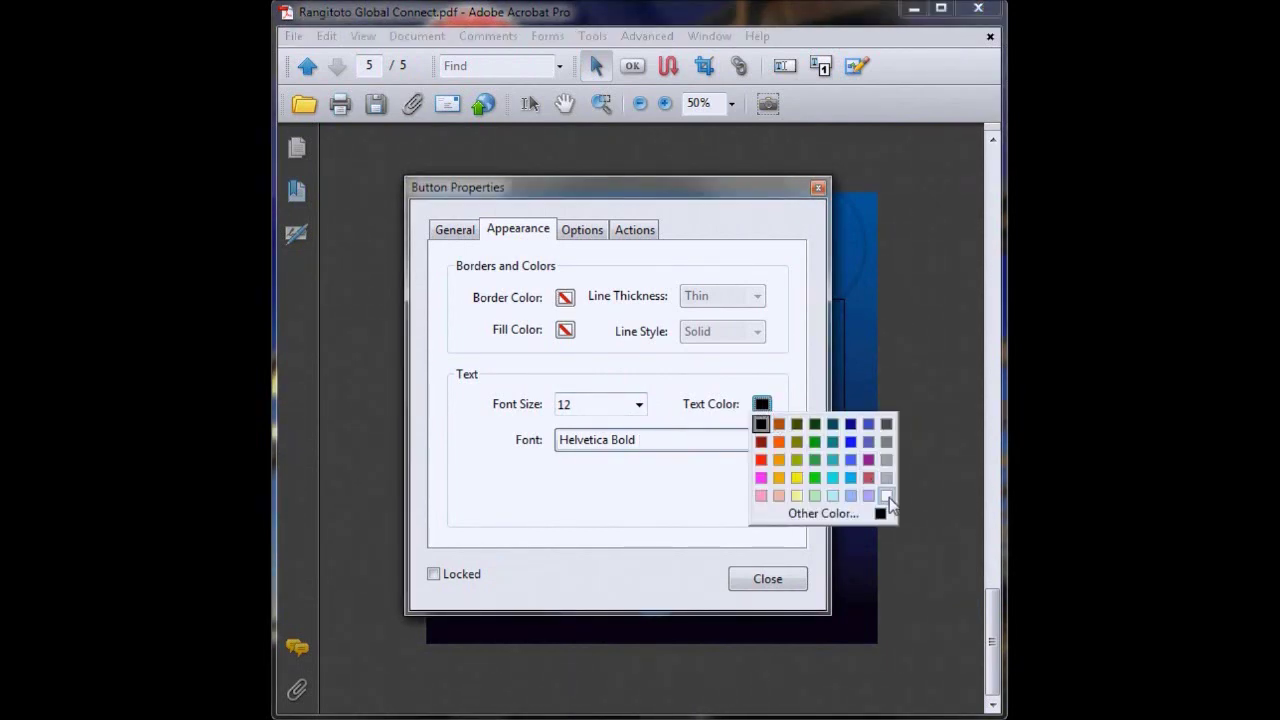
{"action": "left_click", "coordinate": [889, 497]}
Start adding a Play Media (Acrobat 6 and Later Compatible) action to the Play Video button for the Mouse Up trigger
{"action": "left_click", "coordinate": [584, 230]}
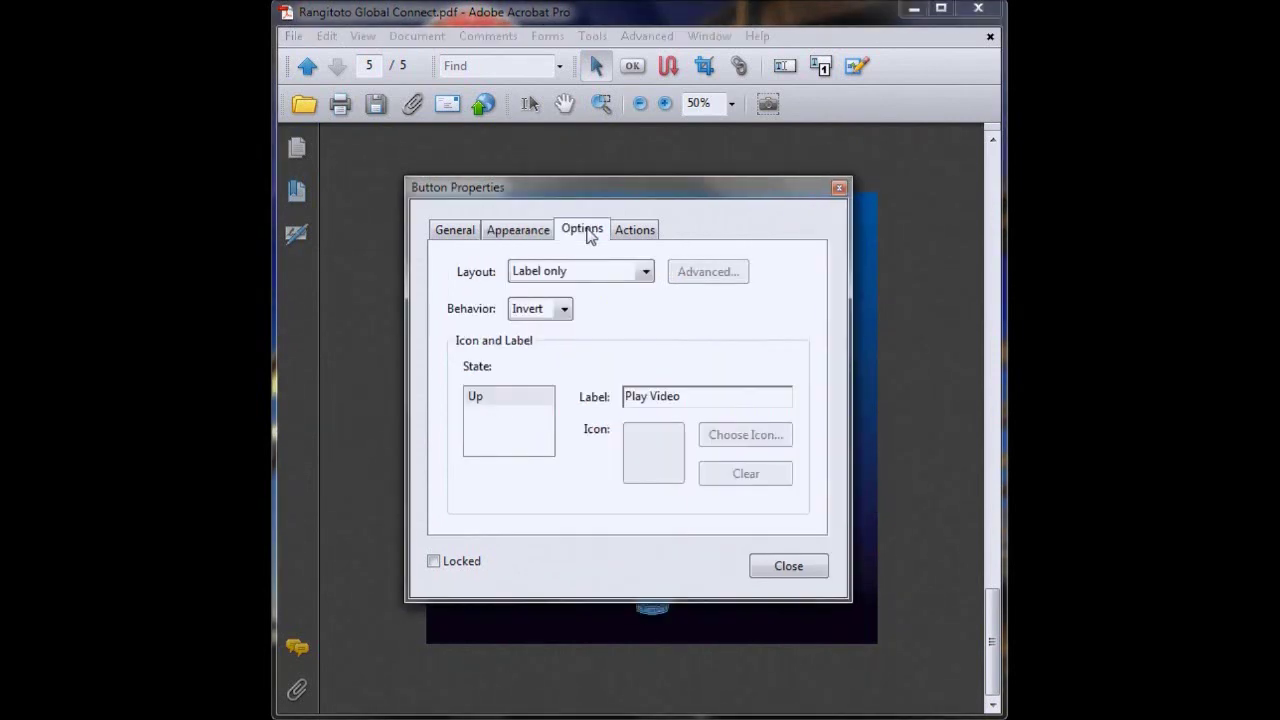
{"action": "left_click", "coordinate": [640, 229]}
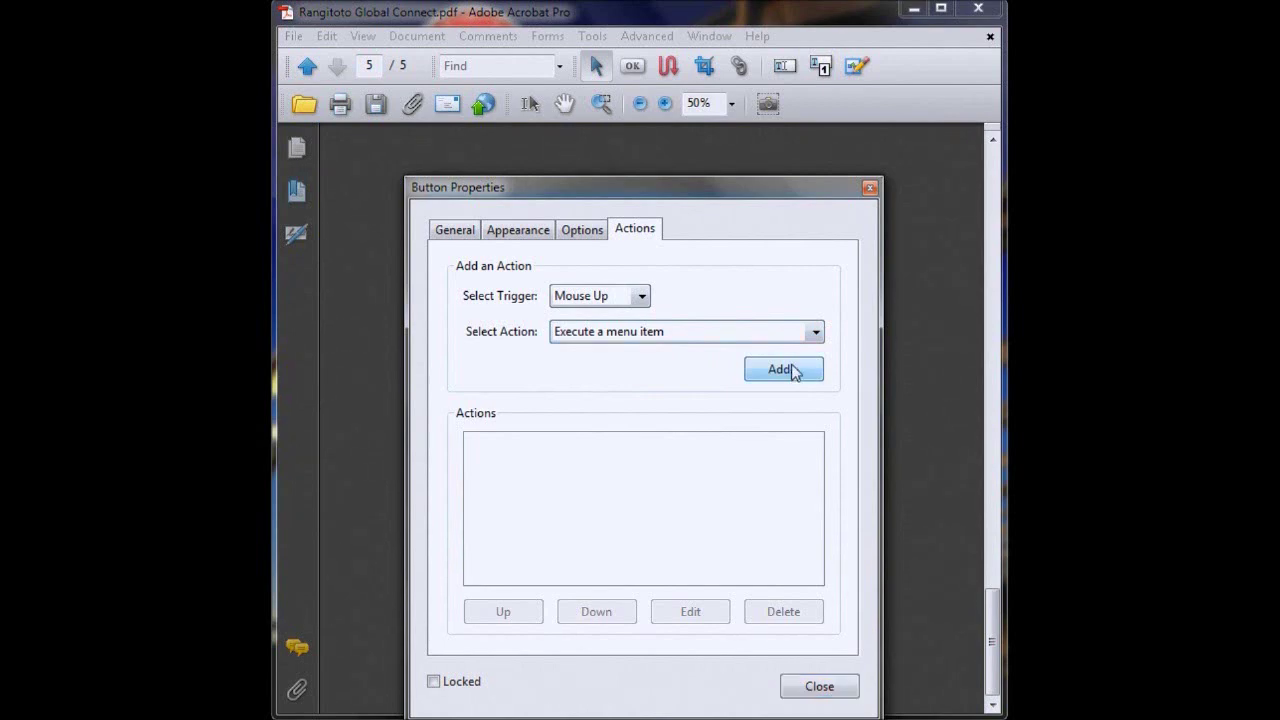
{"action": "left_click", "coordinate": [816, 338]}
{"action": "left_click", "coordinate": [816, 338]}
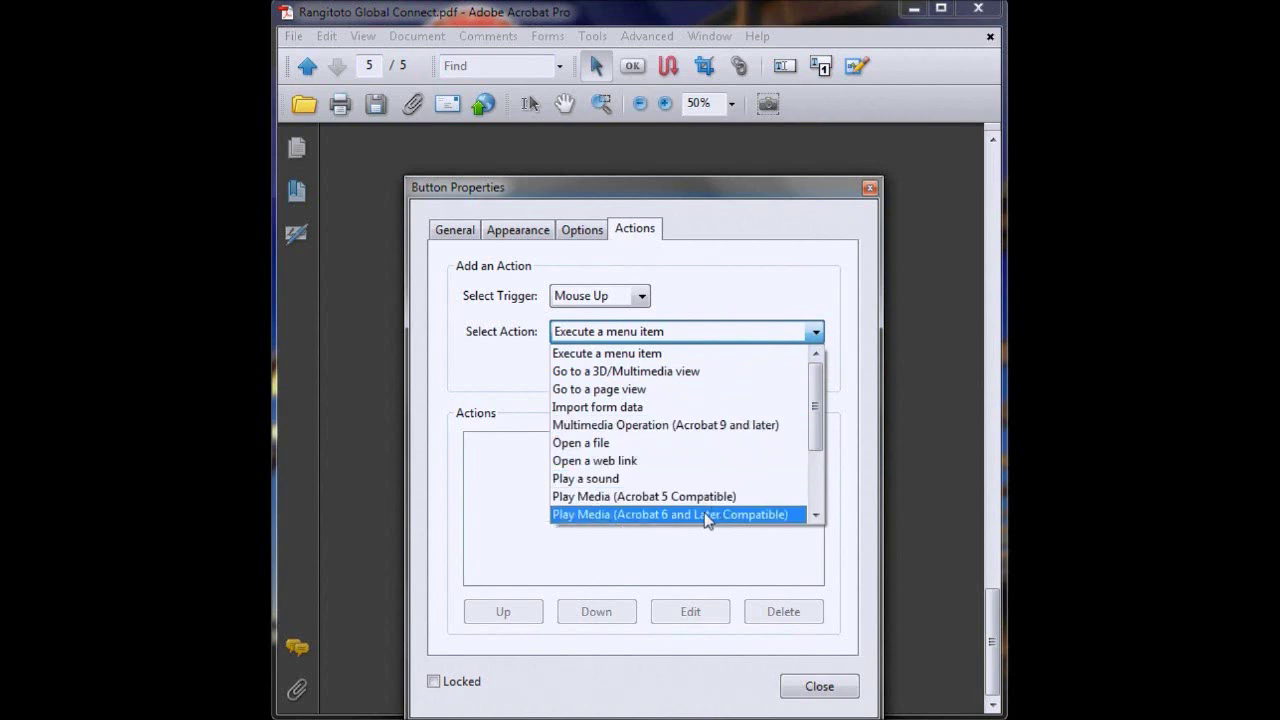
{"action": "left_click", "coordinate": [732, 514]}
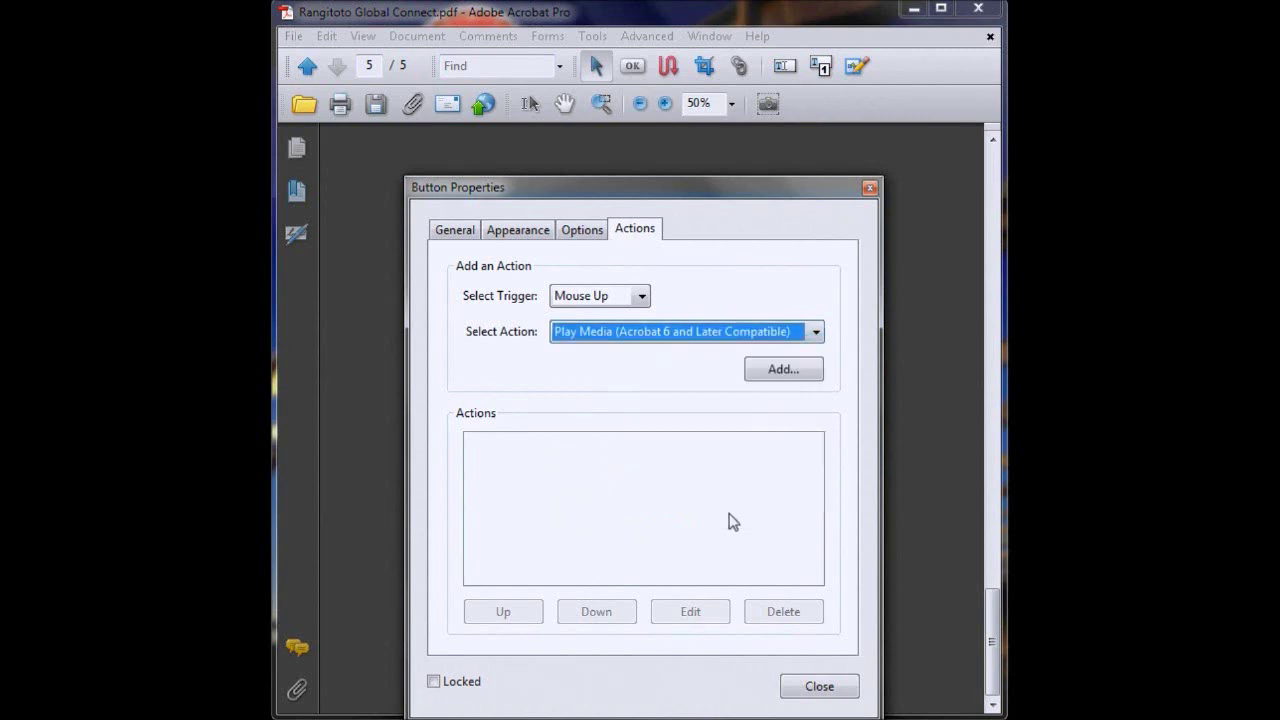
{"action": "left_click", "coordinate": [784, 369]}
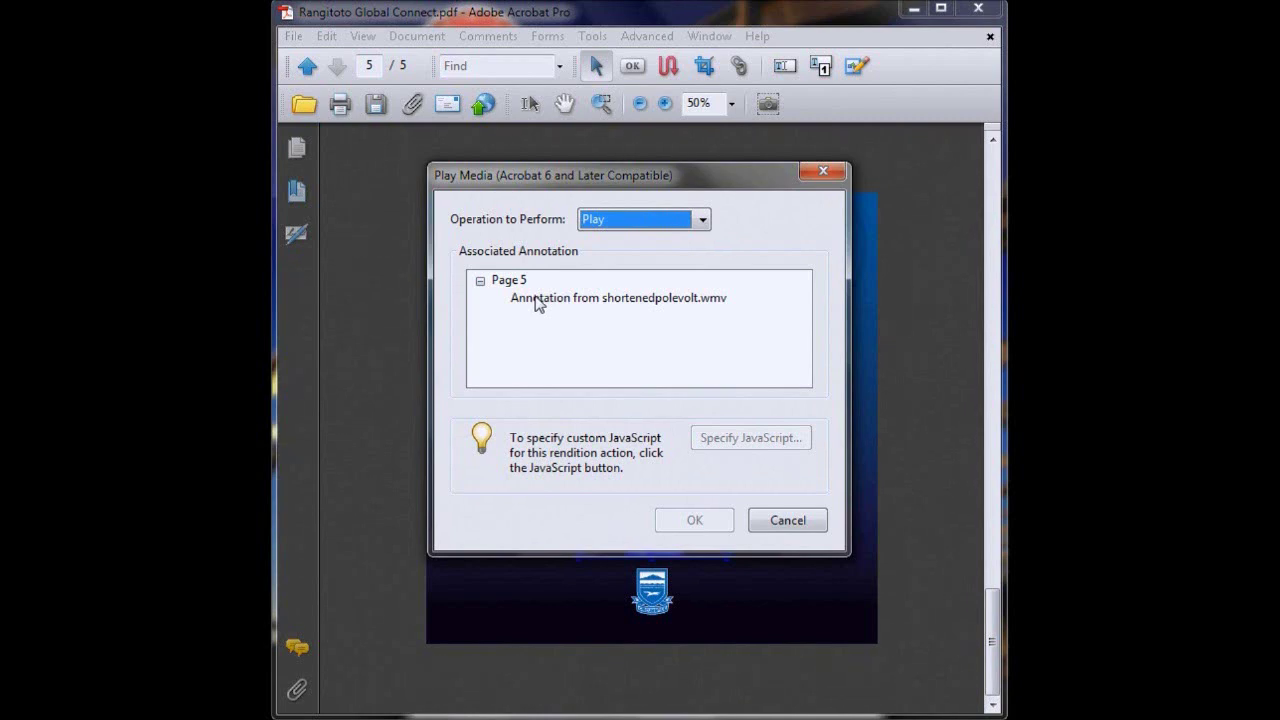
Link the Play operation to the annotation from shortenedpolevolt.wmv on page 5 and close the button properties
{"action": "left_click", "coordinate": [538, 300]}
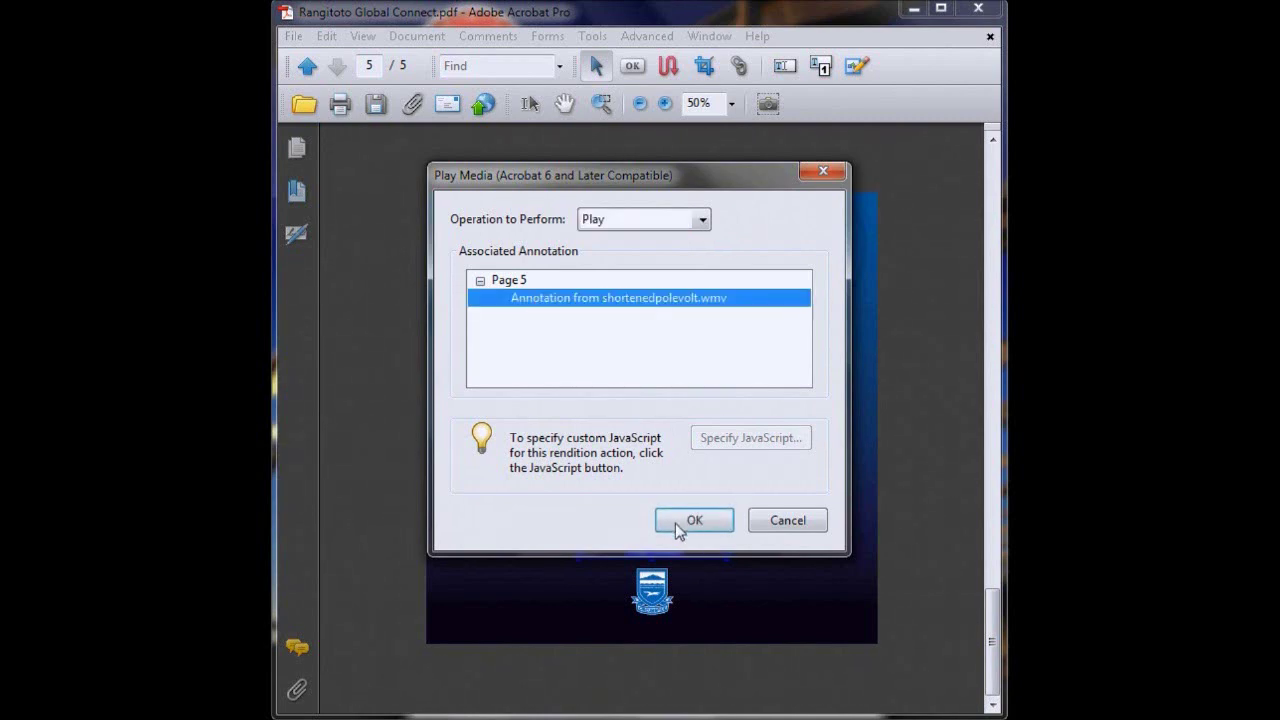
{"action": "left_click", "coordinate": [677, 519]}
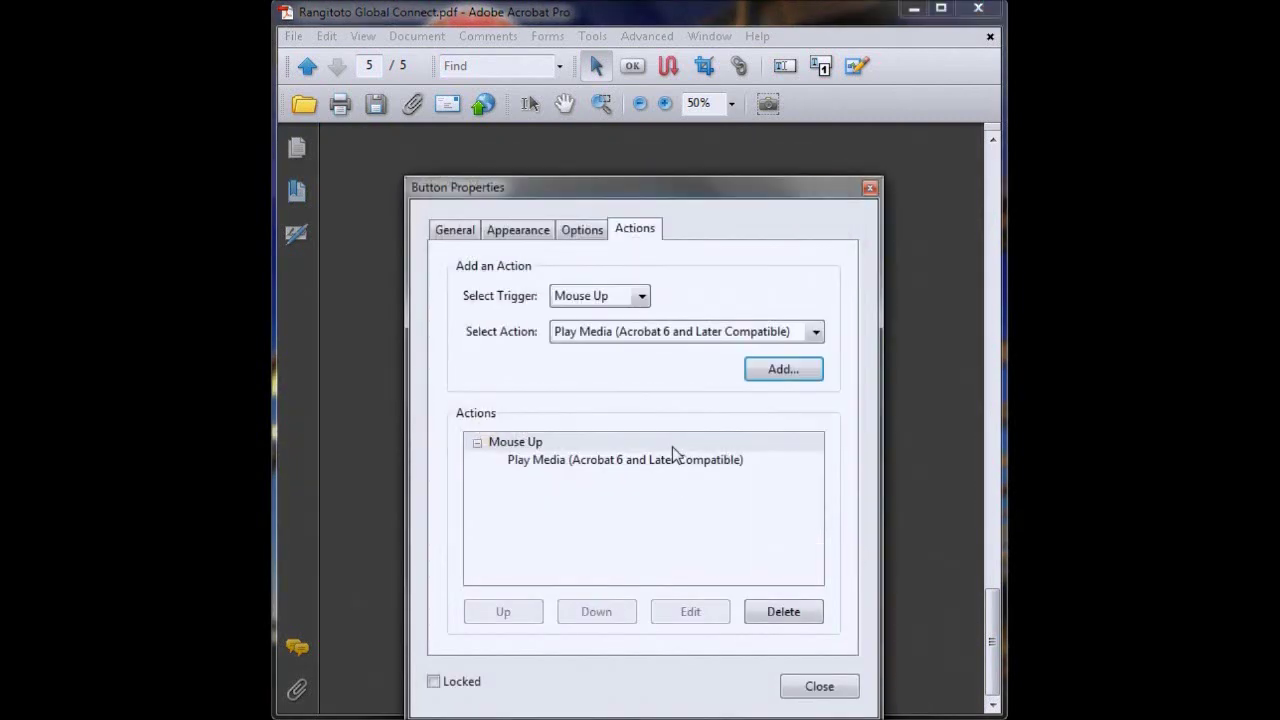
{"action": "left_click", "coordinate": [818, 686]}
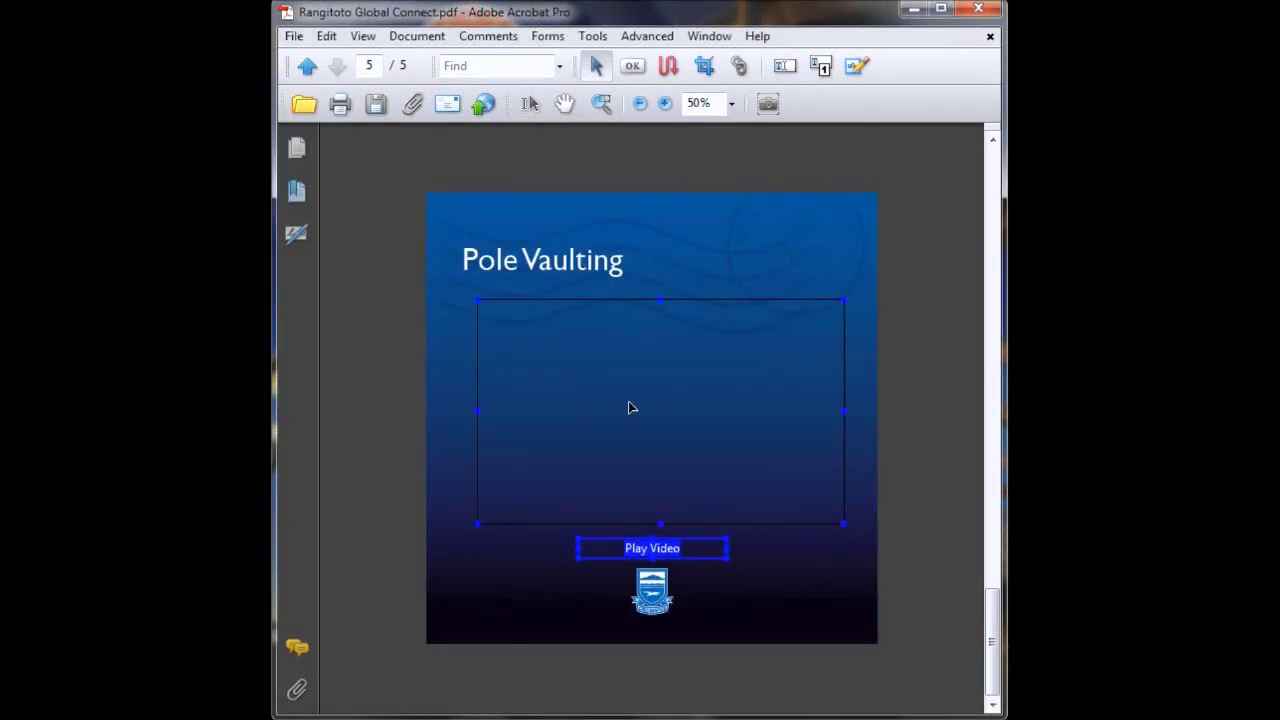
Test the Play Video button with the Hand tool by using it to start the pole vaulting video
{"action": "left_click", "coordinate": [565, 105]}
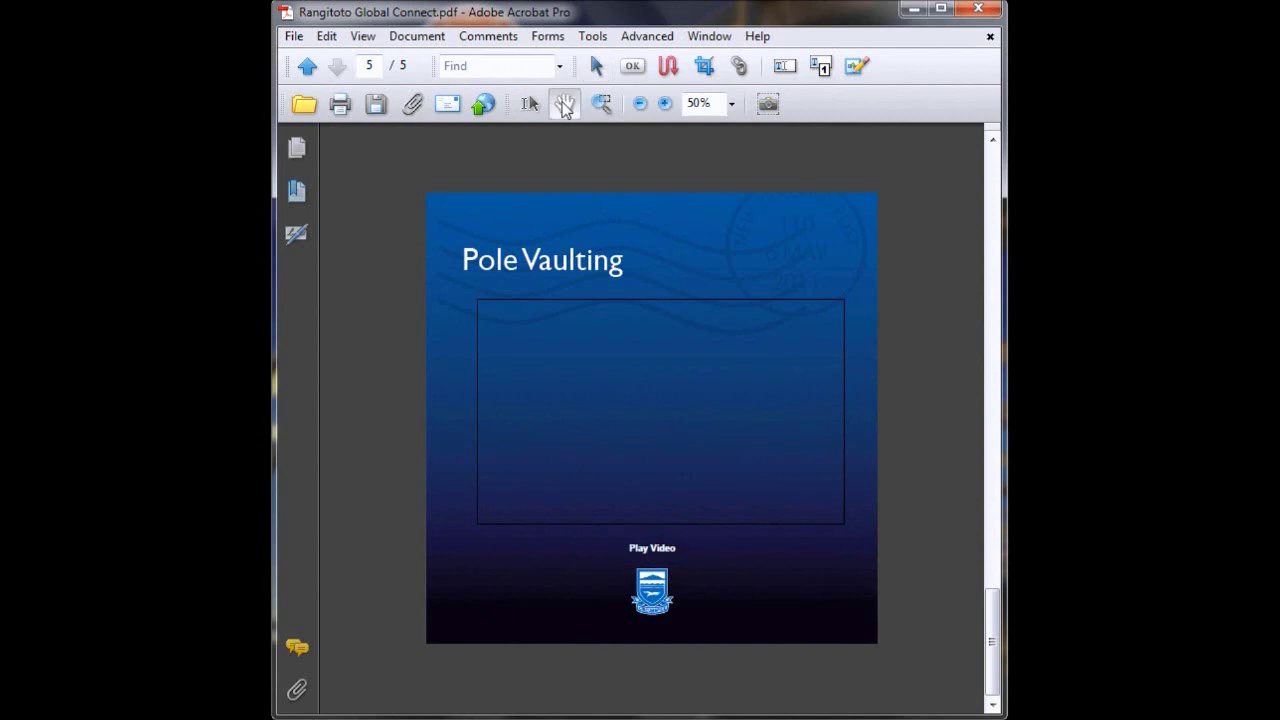
{"action": "left_click", "coordinate": [660, 556]}
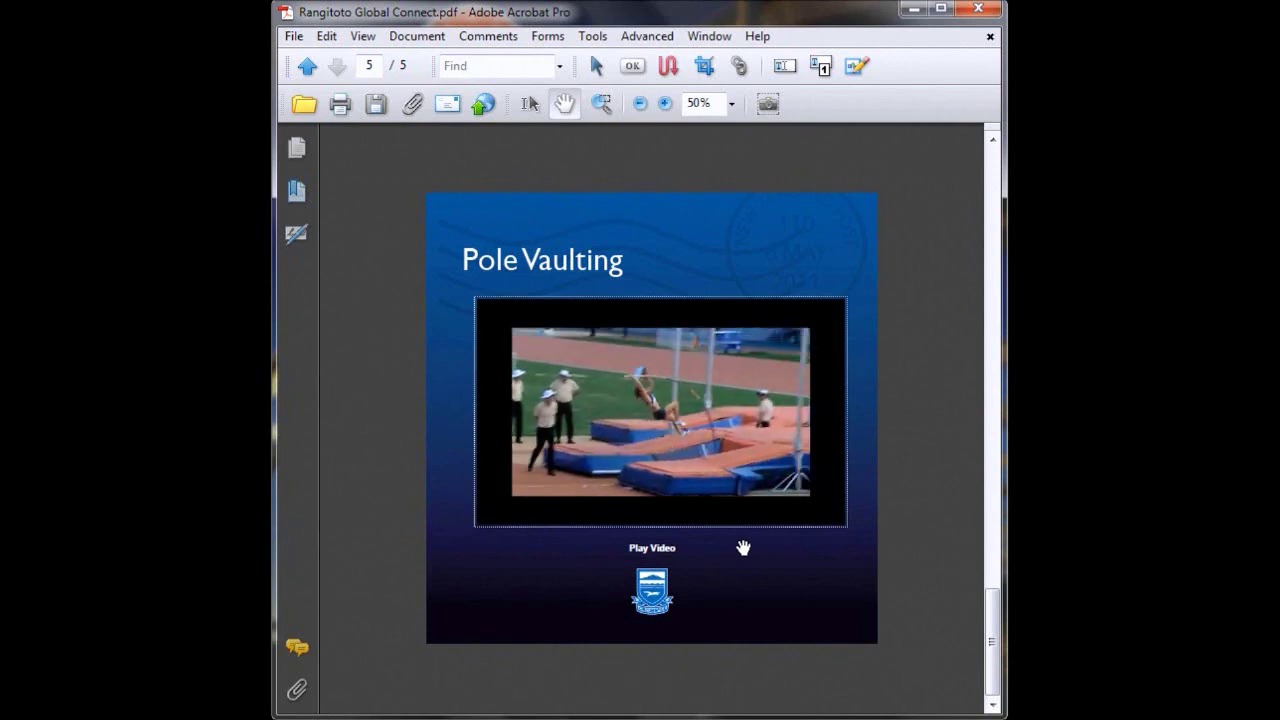